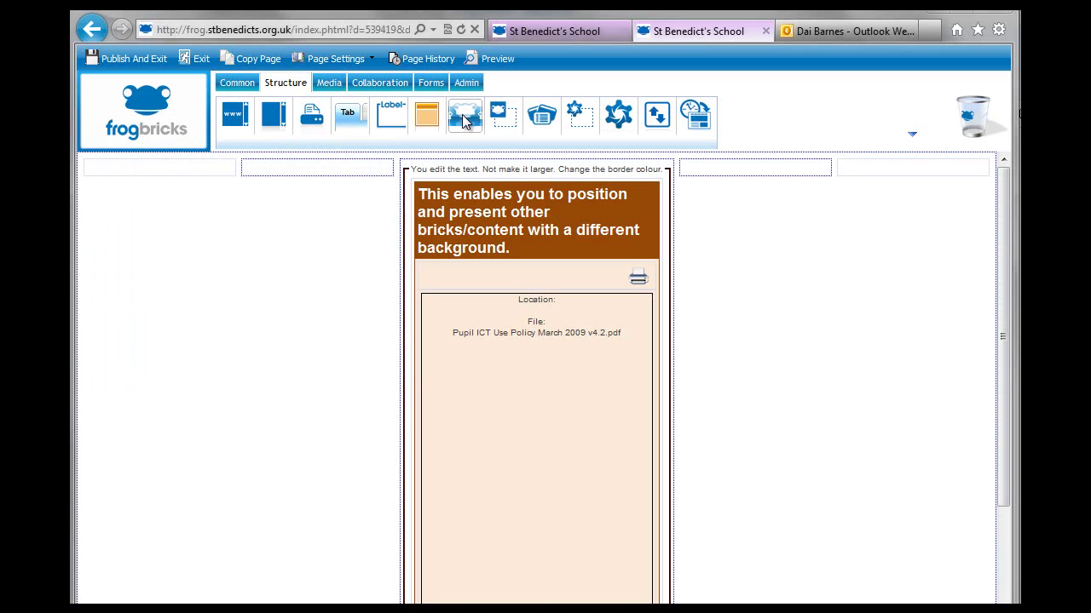
Step: Drag a Frog Dock brick onto the top row, above the framed policy document
drag(465, 119, 455, 158)
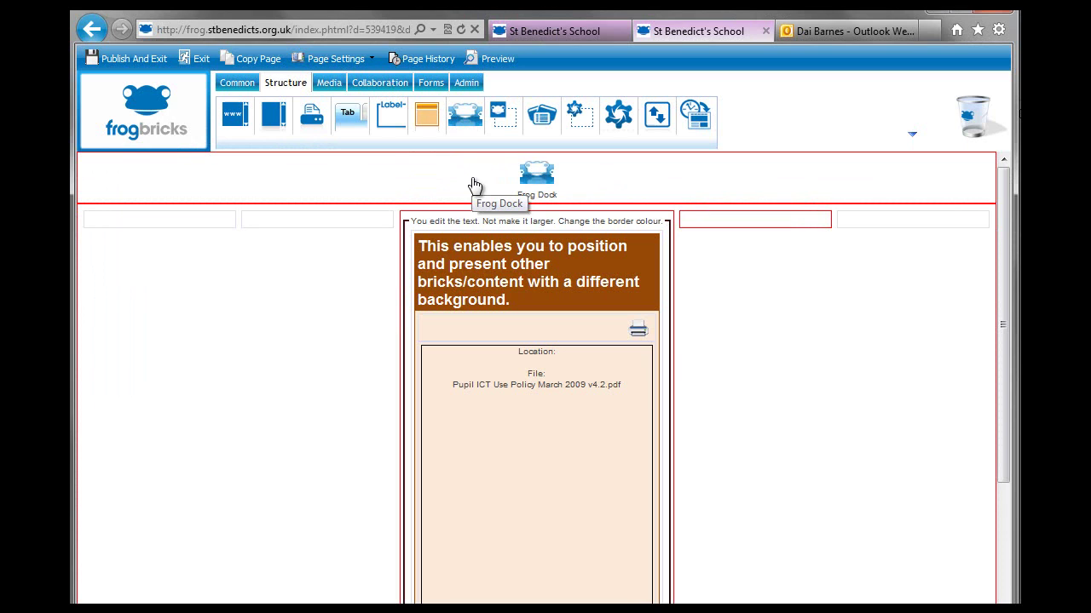
Step: Set the Frog Dock's menu to Frog Training, found under Shortcuts > Frog Training > Construction
double_click(548, 183)
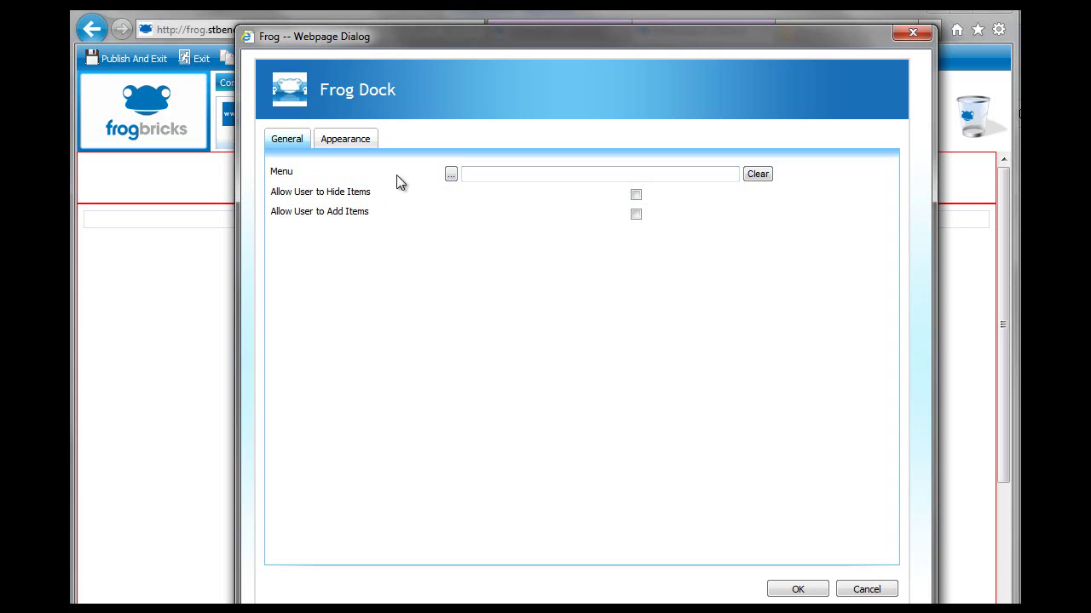
click(451, 174)
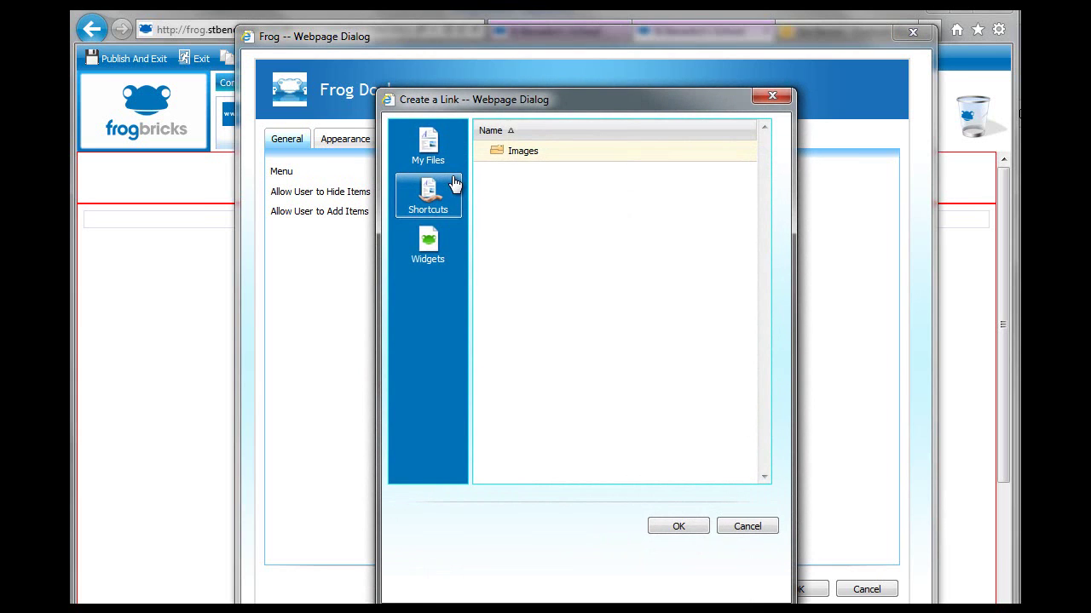
click(426, 214)
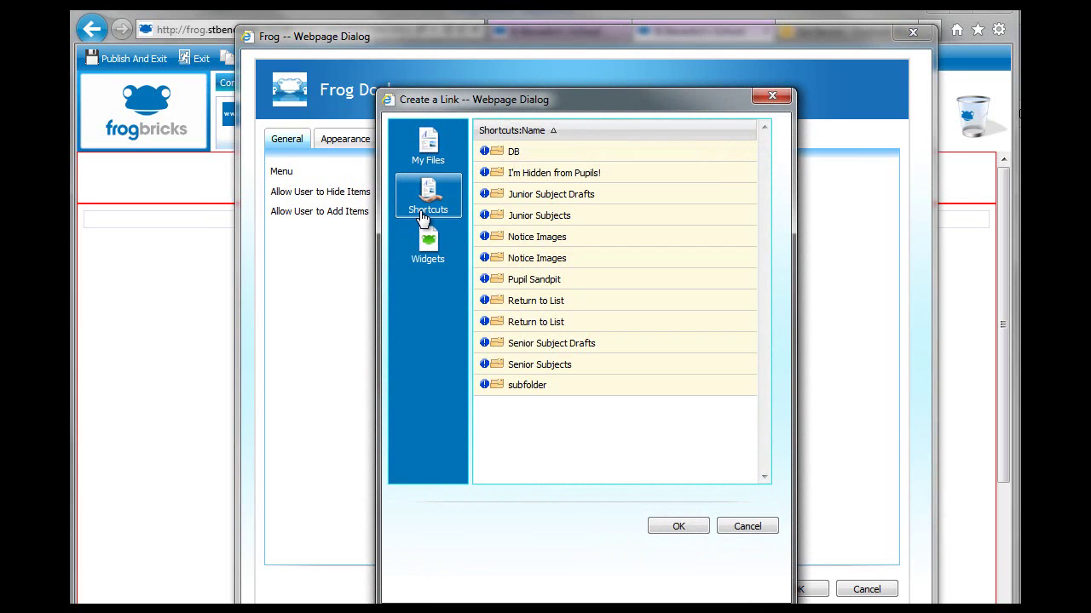
double_click(549, 345)
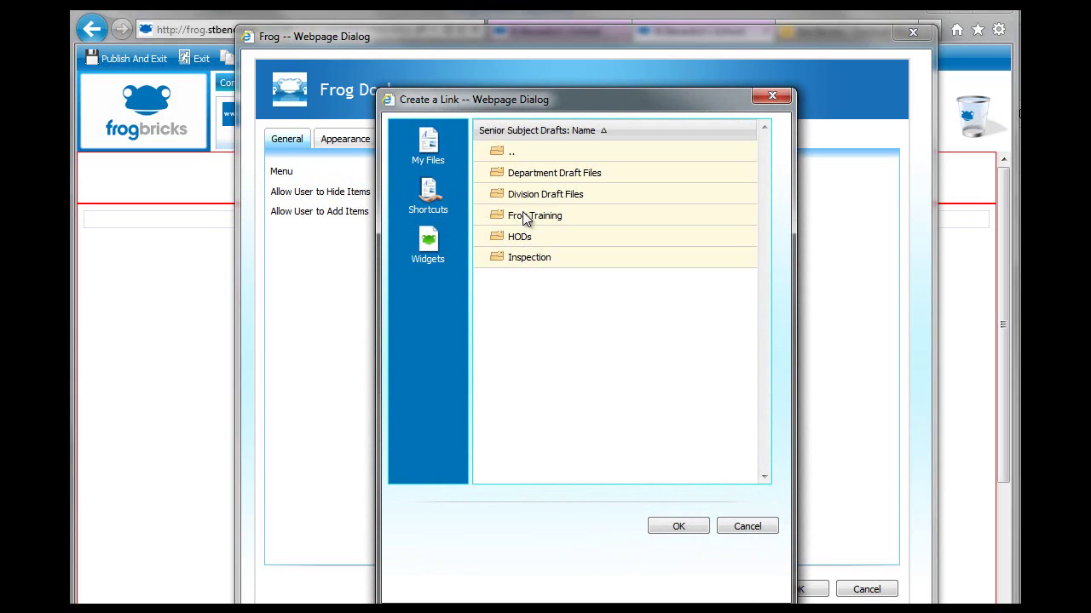
click(524, 217)
double_click(524, 217)
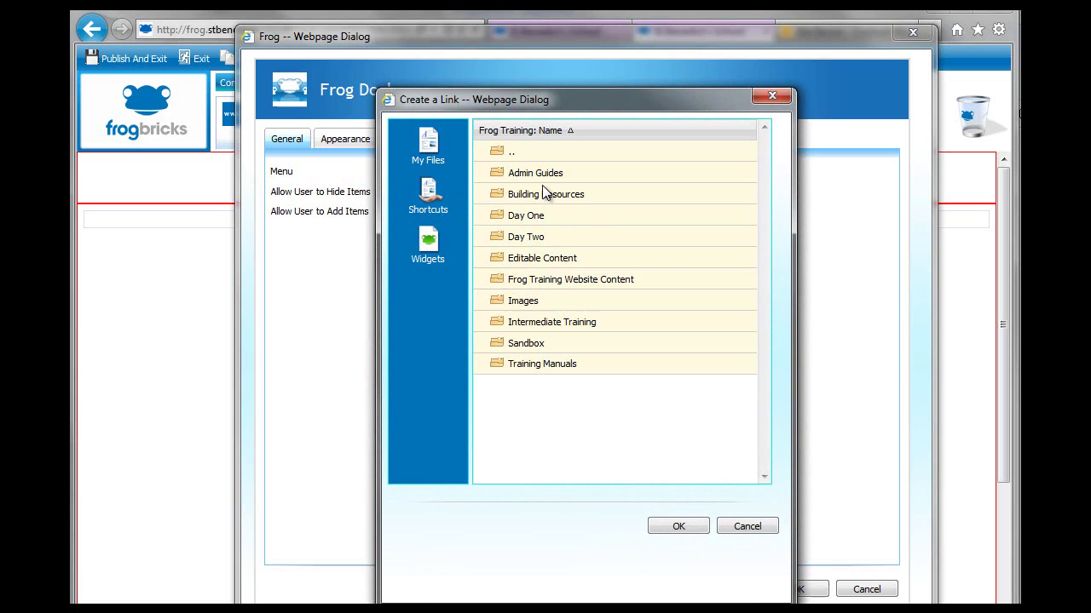
double_click(564, 279)
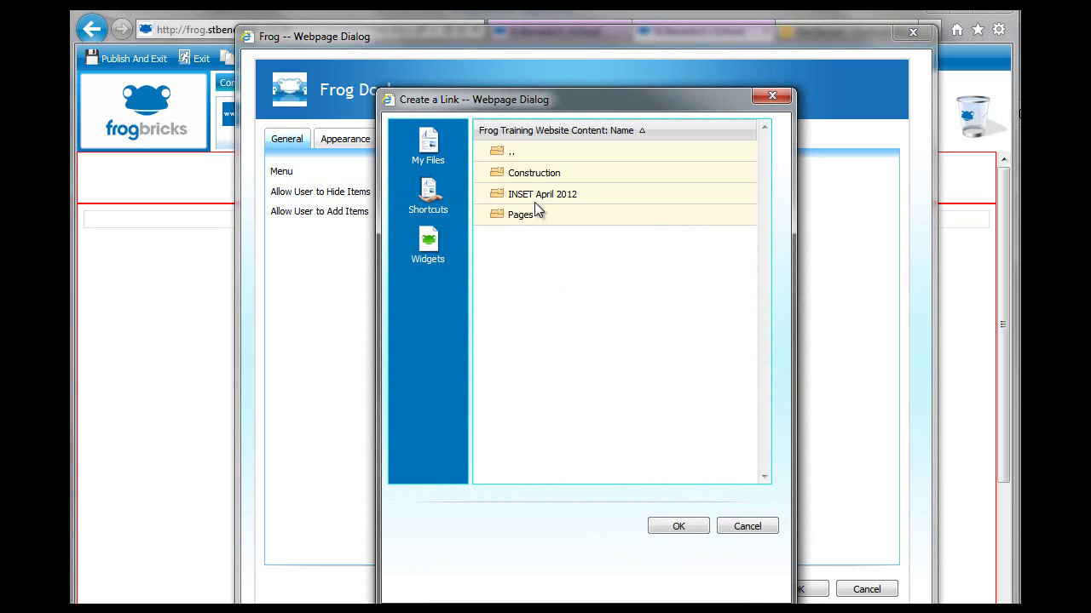
double_click(531, 175)
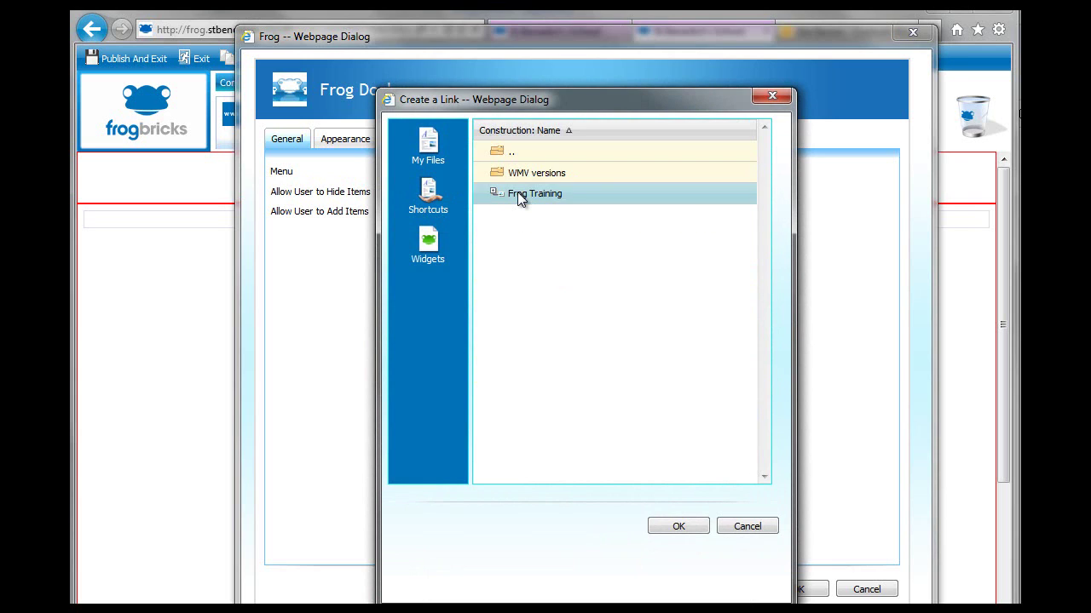
double_click(517, 192)
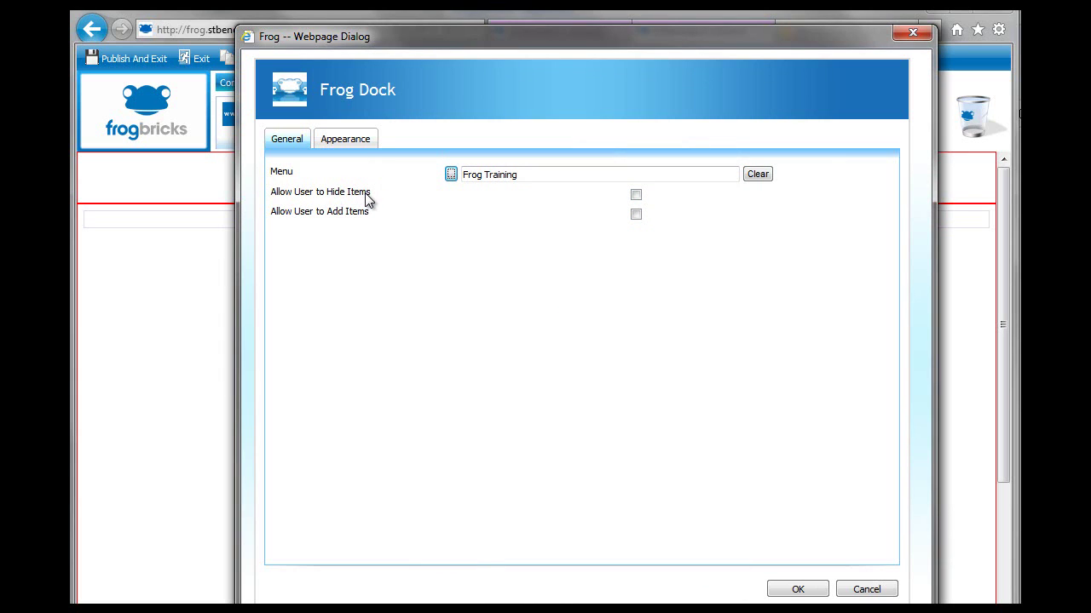
Step: Allow users to hide dock items and add their own, and save the settings
click(636, 195)
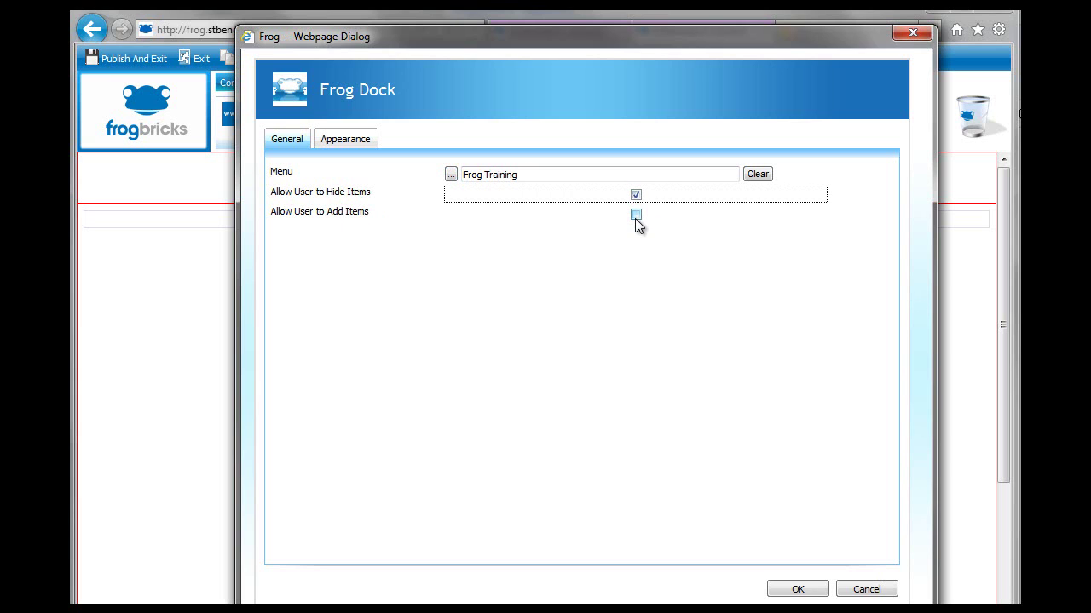
click(636, 215)
click(803, 589)
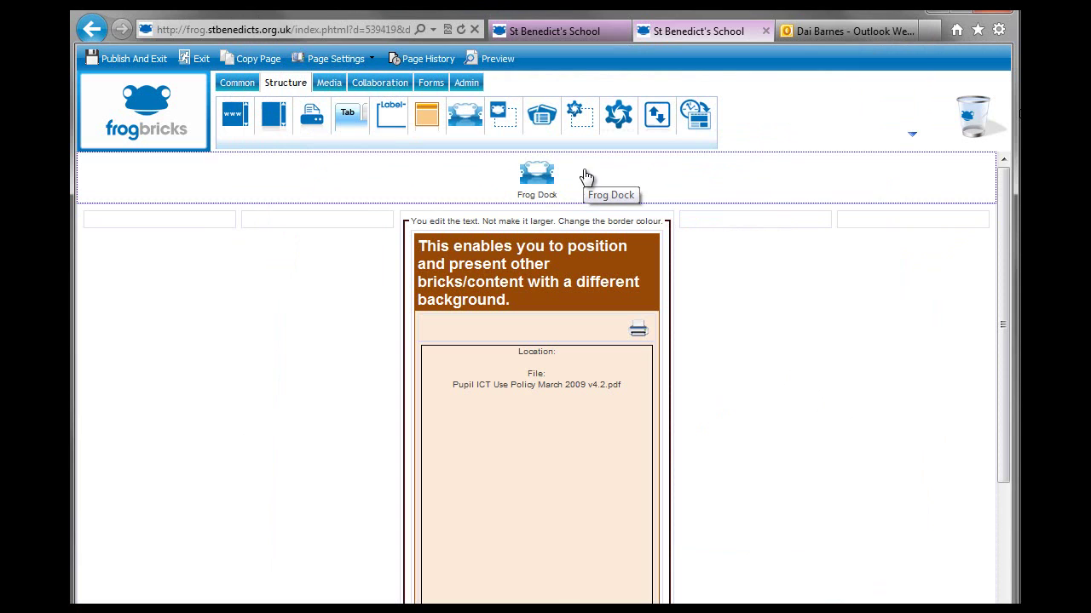
click(499, 59)
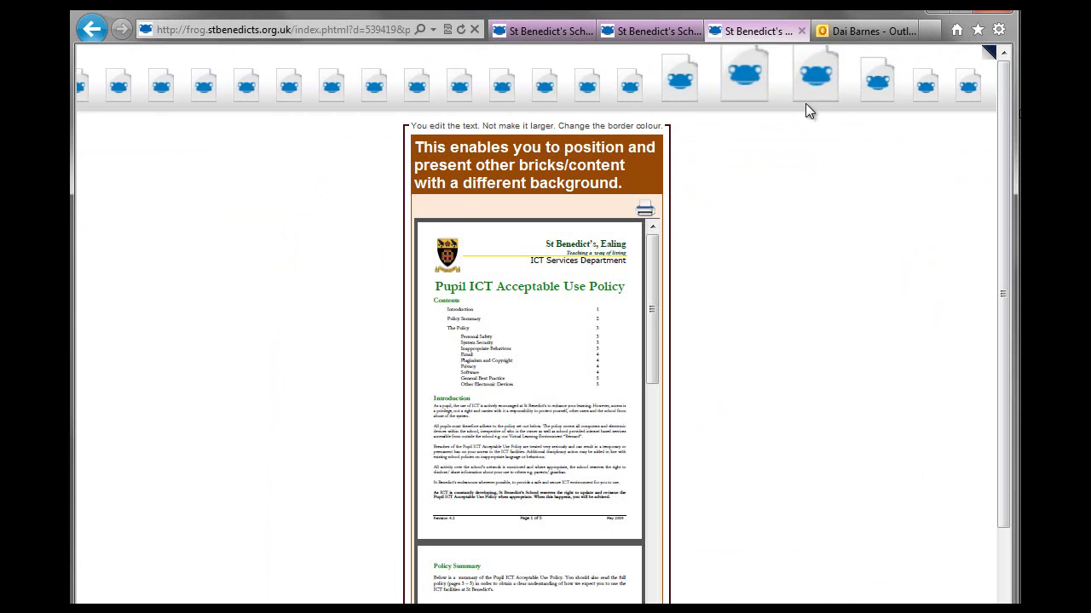
click(801, 31)
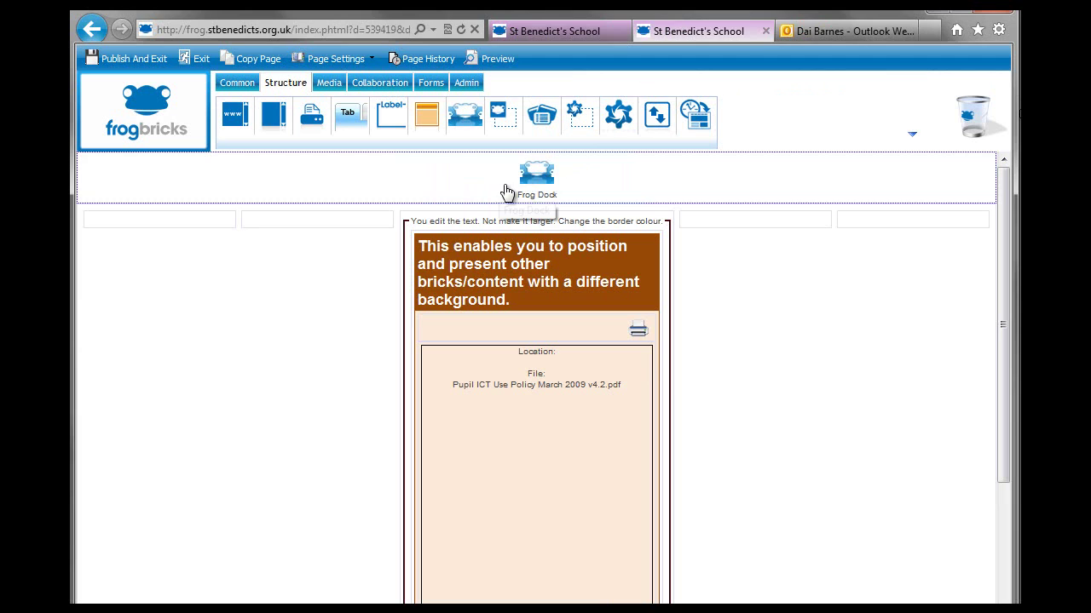
Step: Pick the ICT menu via ICT Drafts > DB Drafts > ICT Website > Construction
double_click(506, 183)
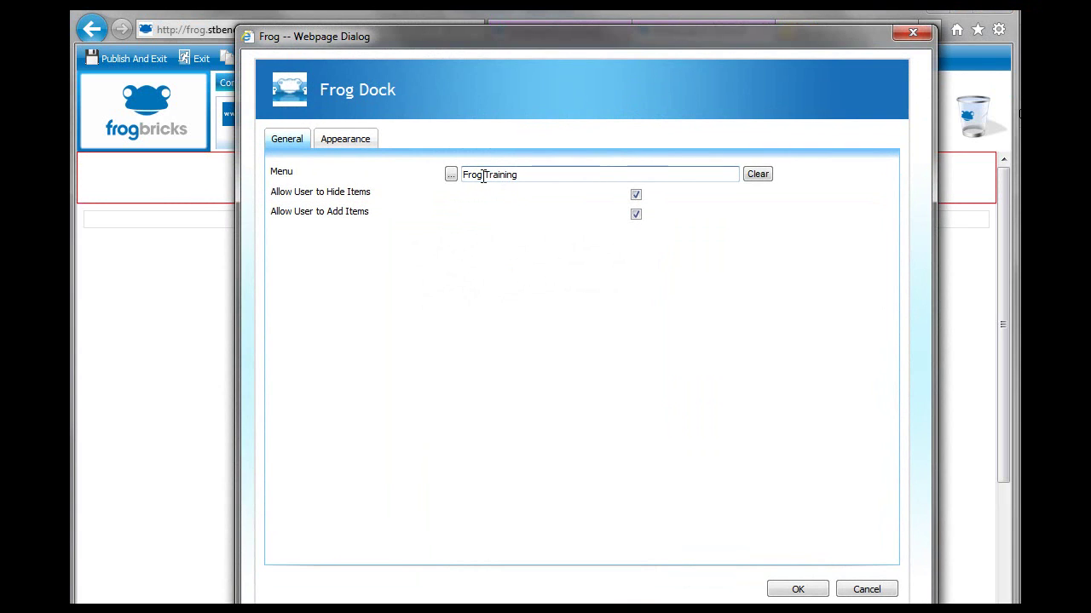
click(451, 175)
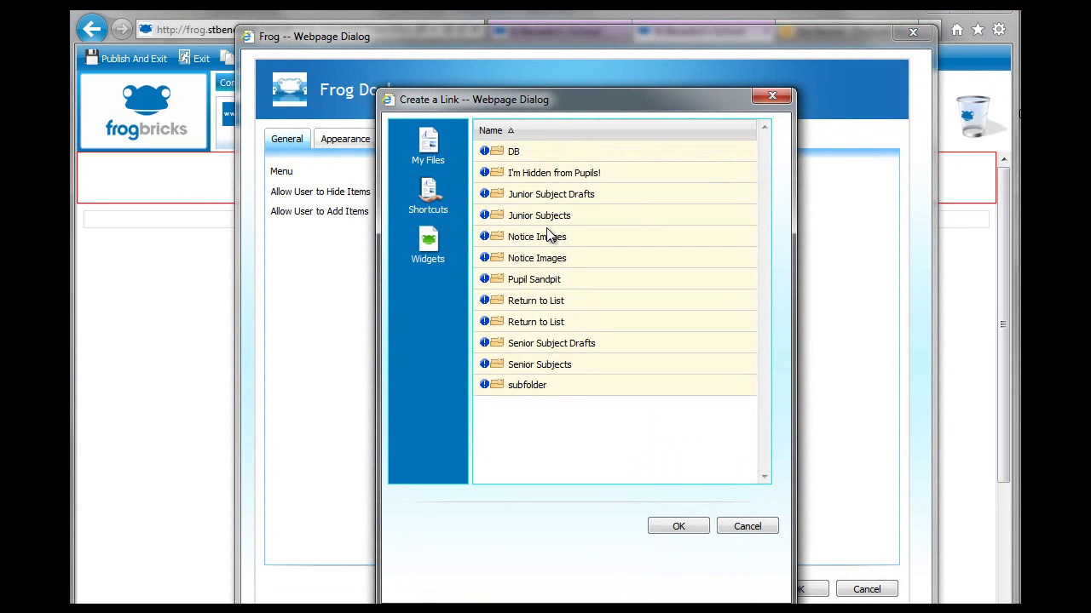
double_click(538, 342)
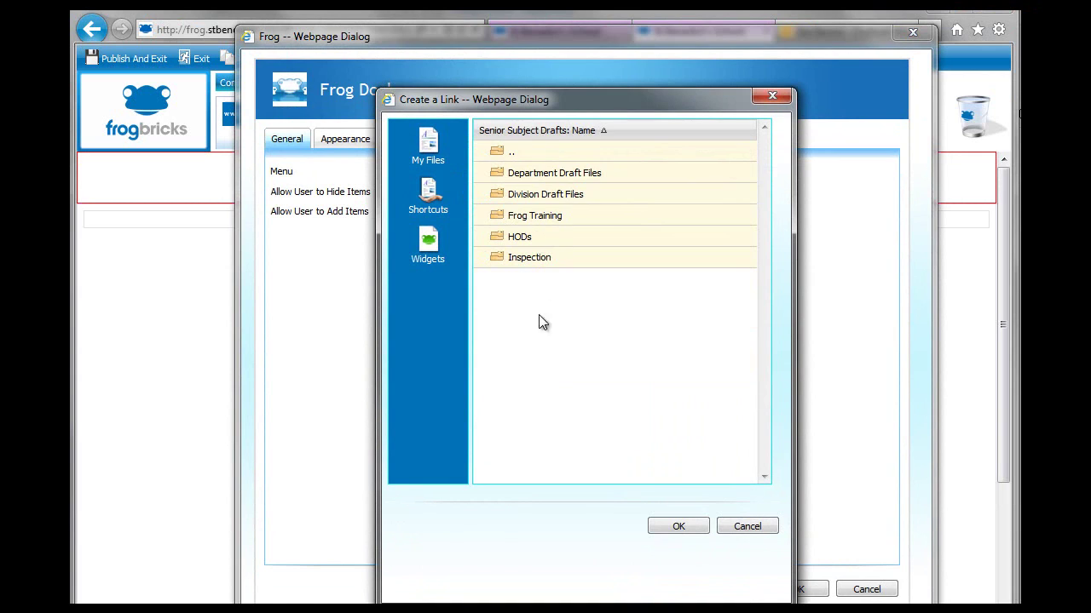
double_click(553, 173)
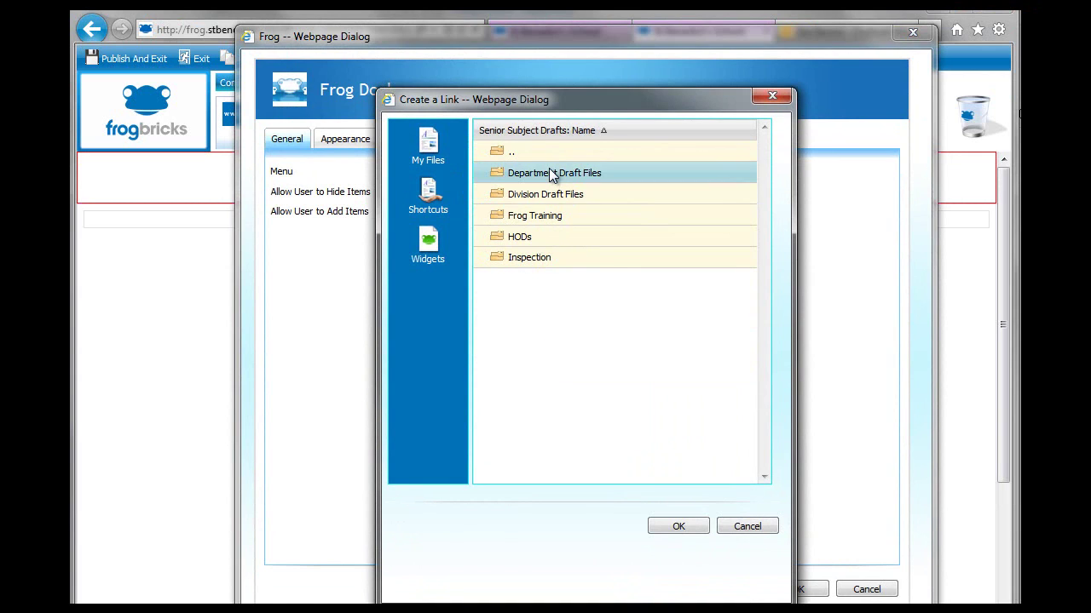
scroll(540, 293, down, 3)
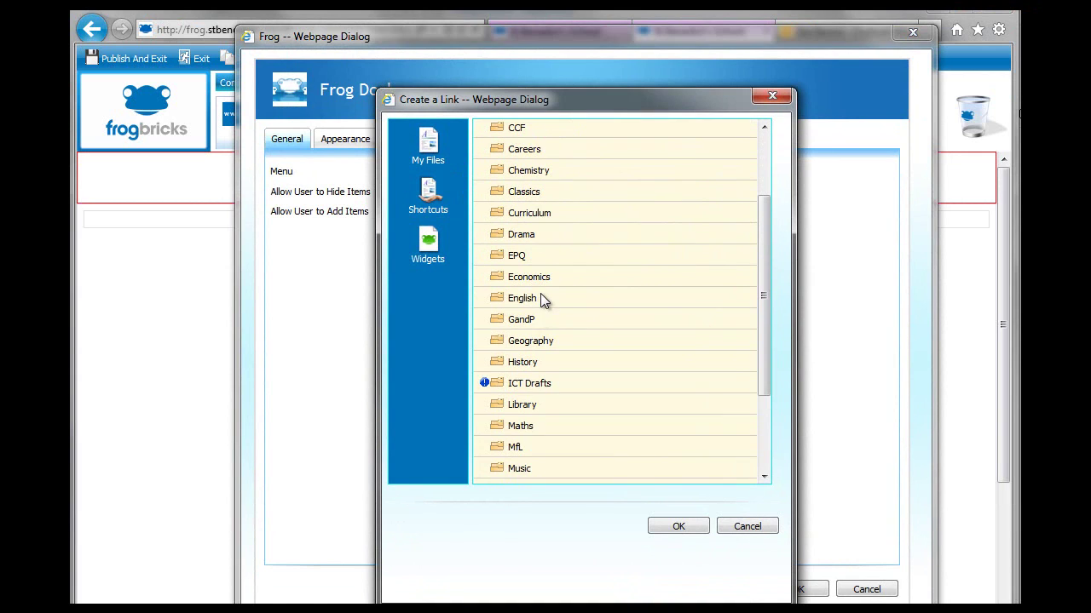
double_click(529, 384)
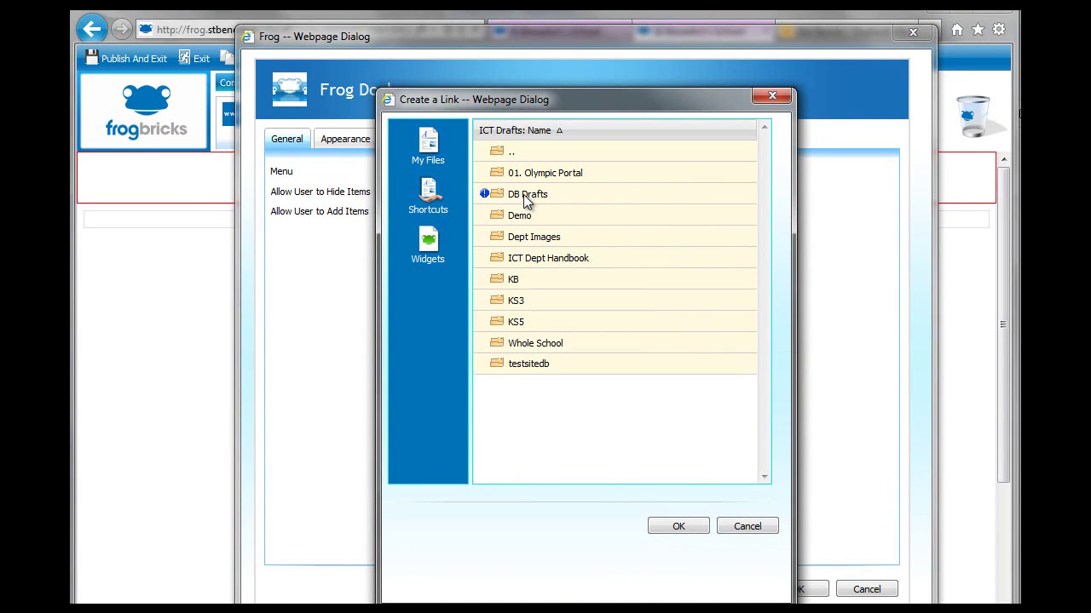
double_click(524, 194)
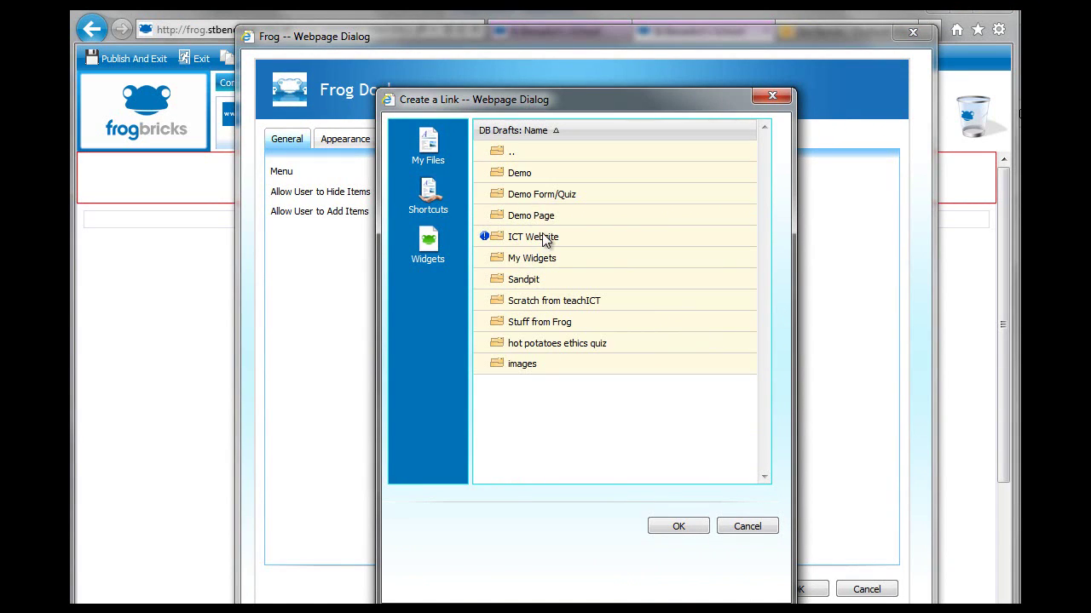
double_click(543, 237)
double_click(529, 170)
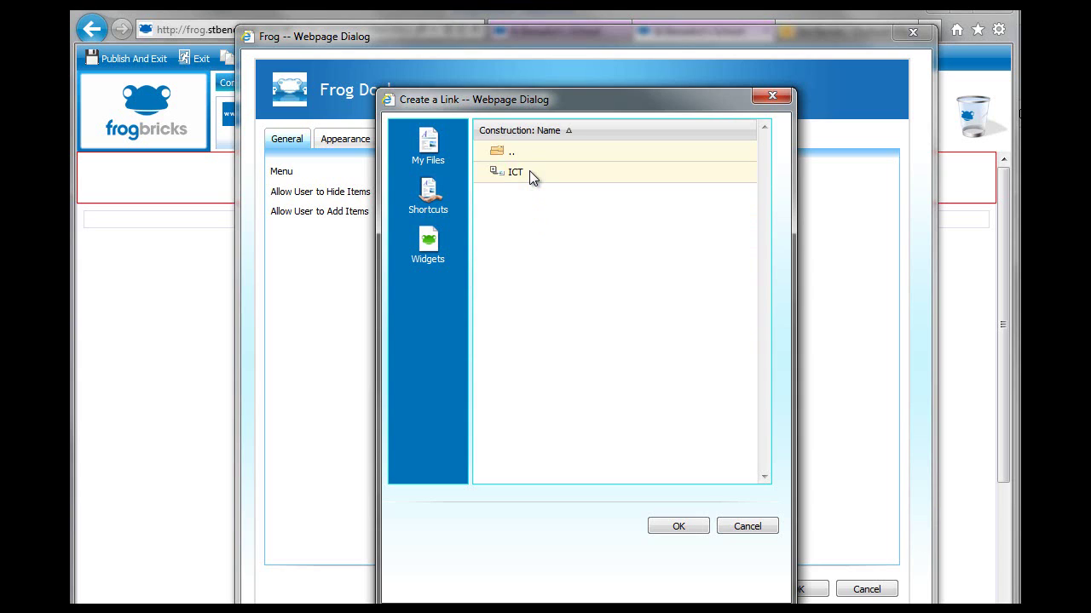
click(511, 173)
double_click(511, 173)
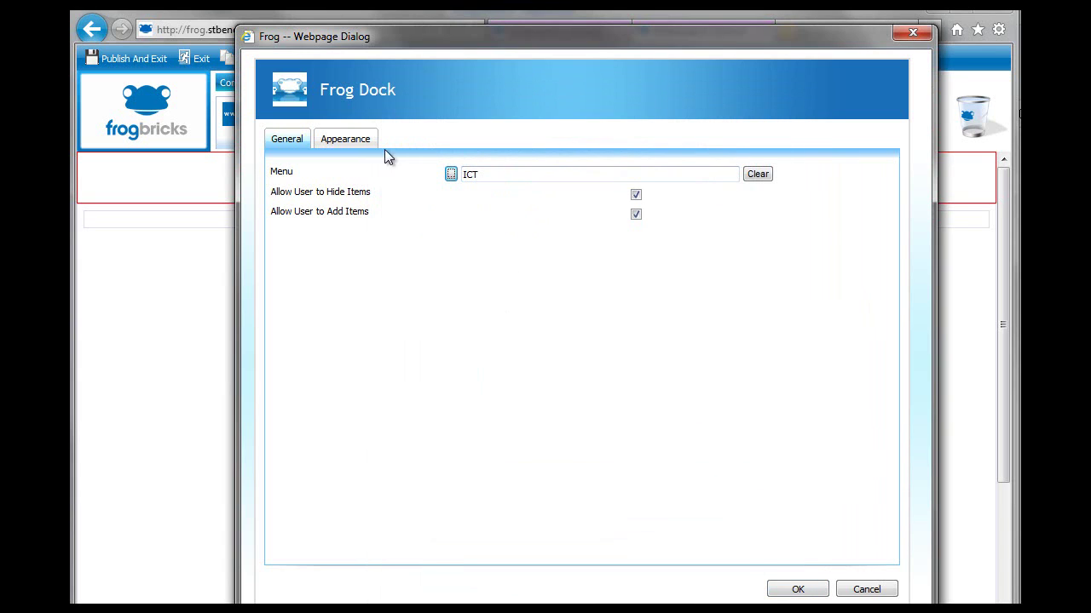
Step: Review the Appearance options, leave the dock images blank, and confirm the dock settings
click(346, 142)
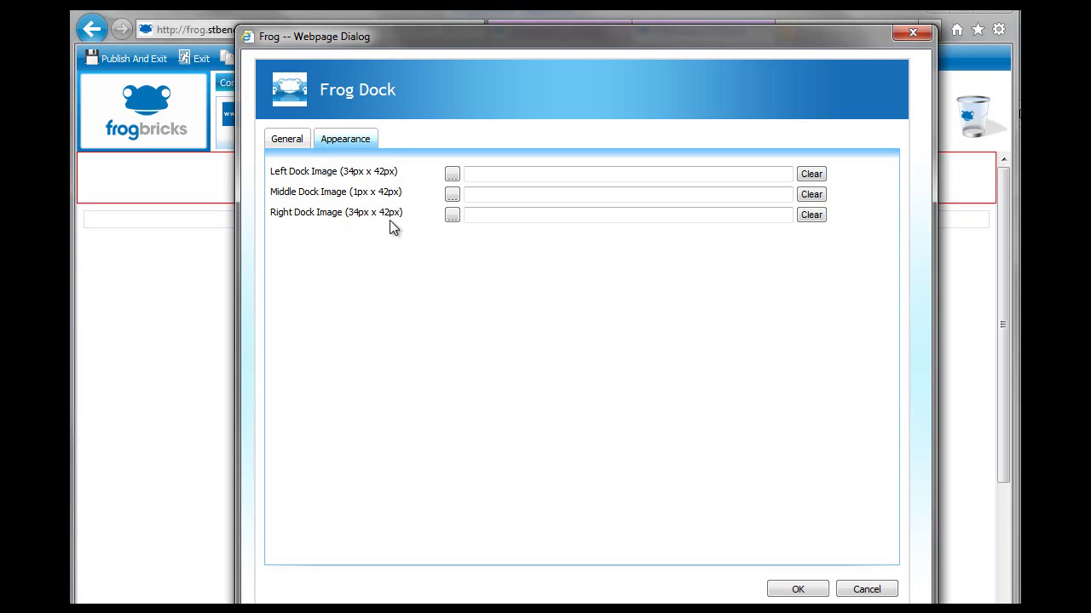
click(805, 591)
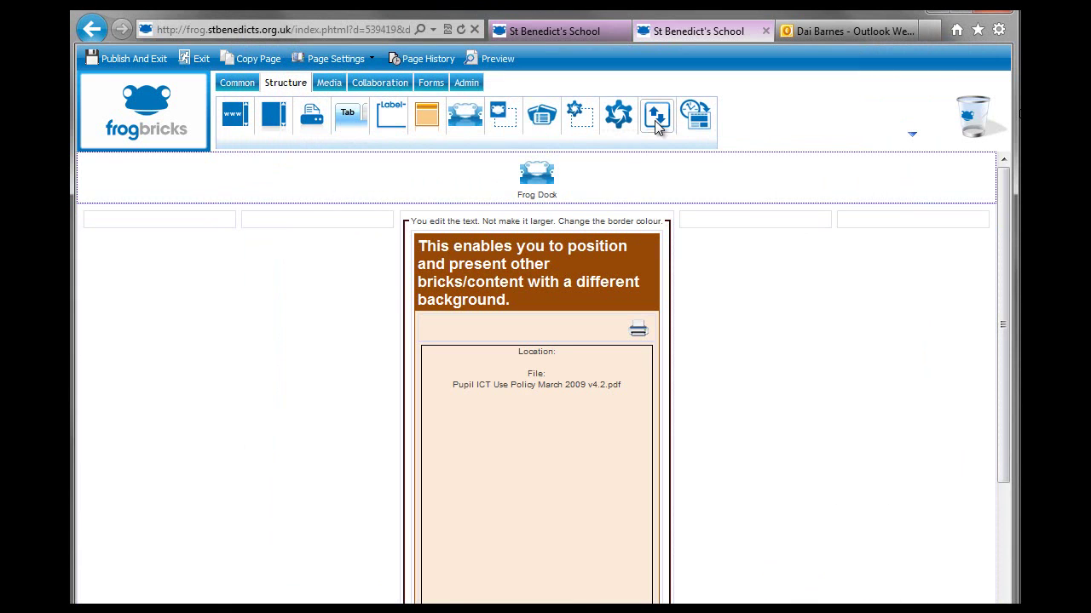
click(495, 62)
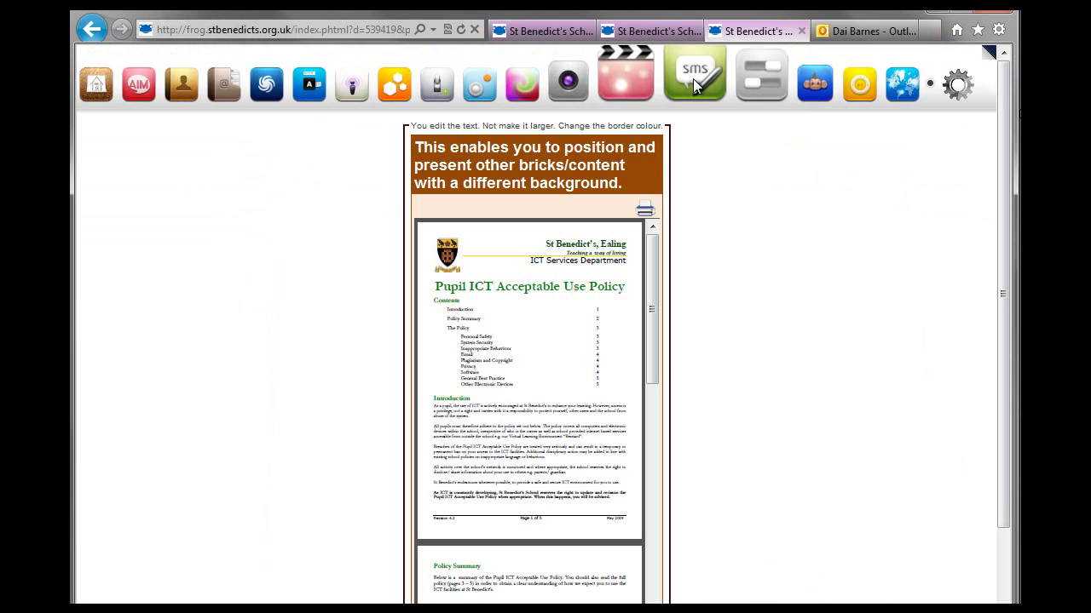
click(931, 78)
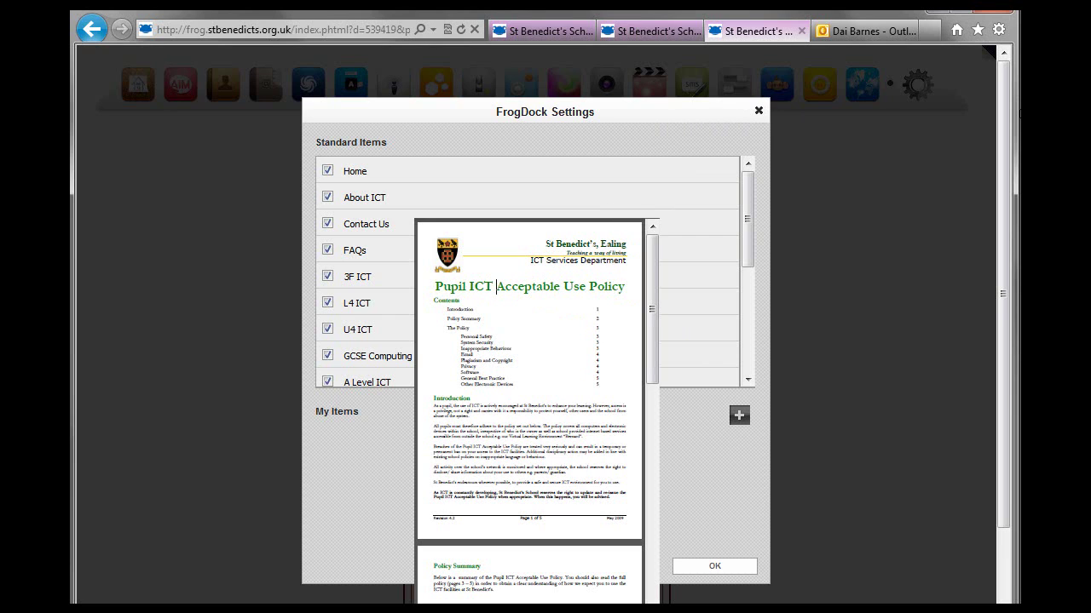
click(714, 566)
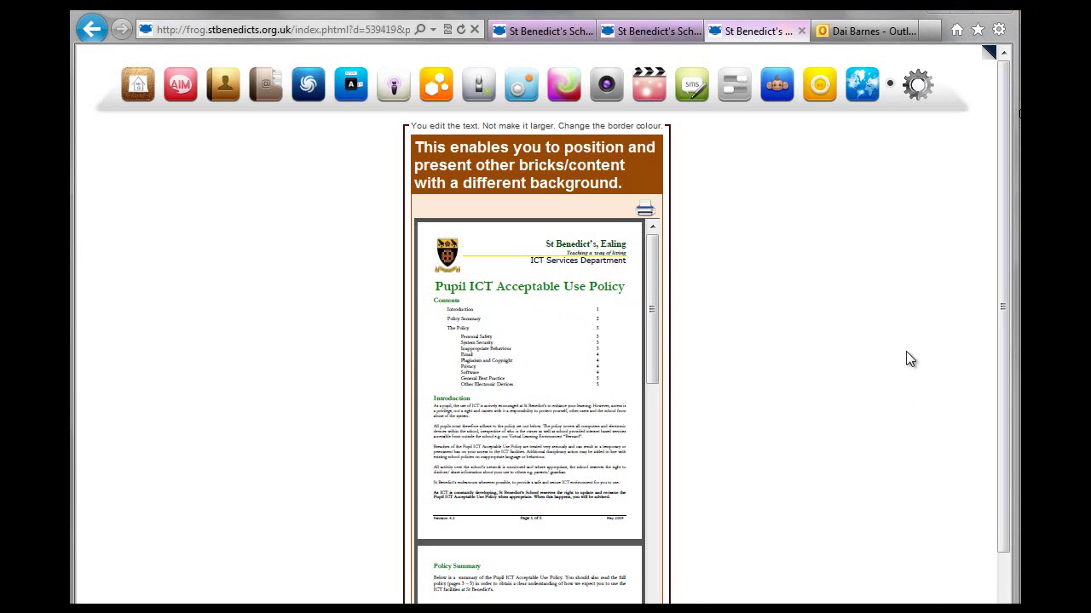
click(931, 79)
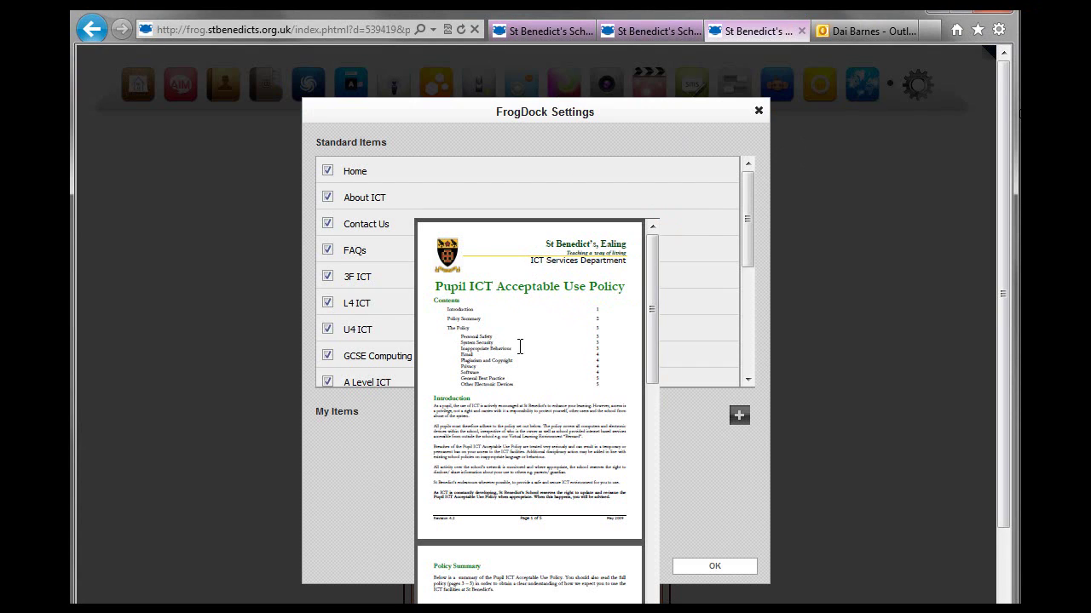
click(757, 112)
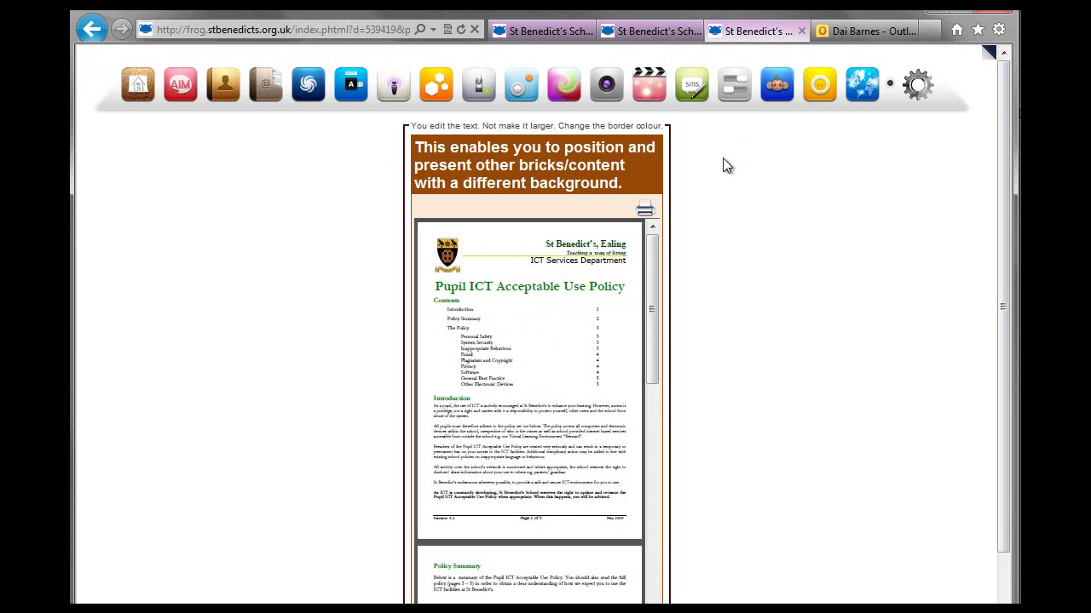
Step: Back in the editor, delete the policy PDF scroll frame from the brown-headed brick
click(801, 32)
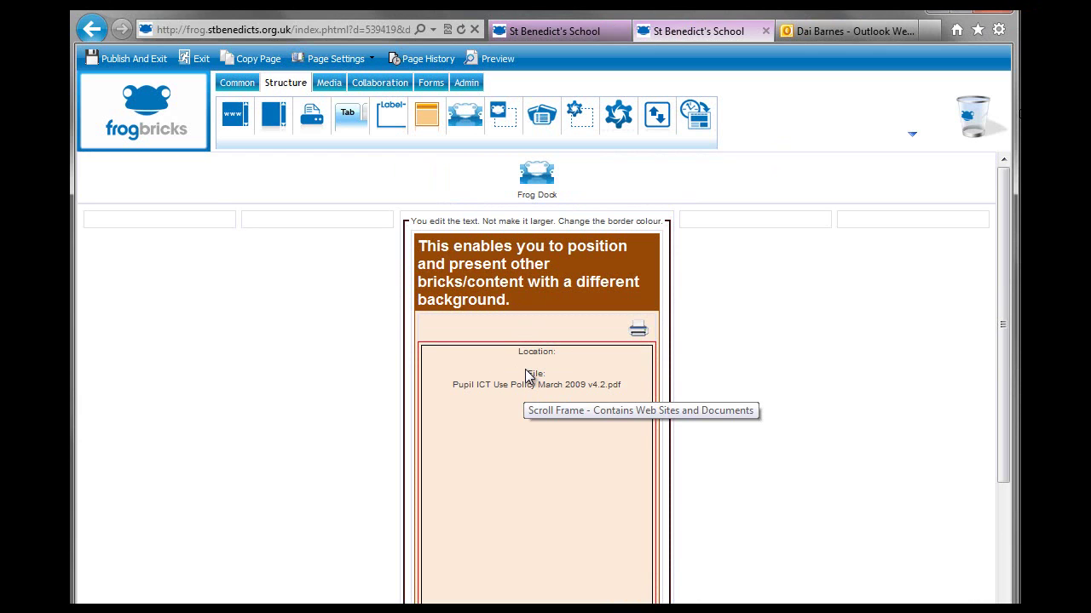
key(Delete)
click(606, 365)
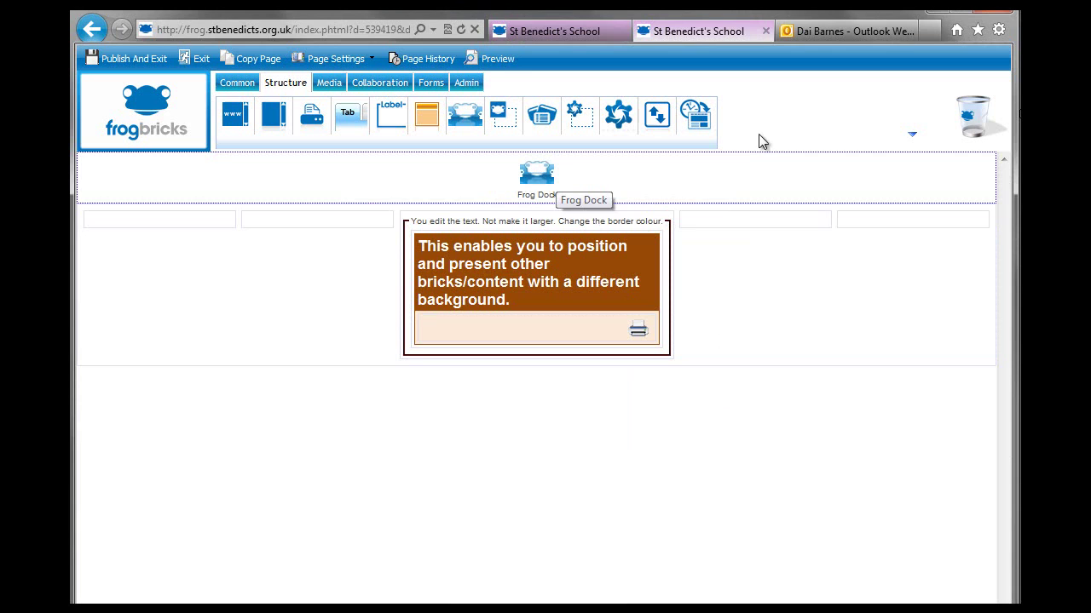
Step: In the preview, untick Home, About ICT, Contact Us, FAQs, L4 ICT, U4 ICT, GCSE Computing and A Level ICT
click(502, 58)
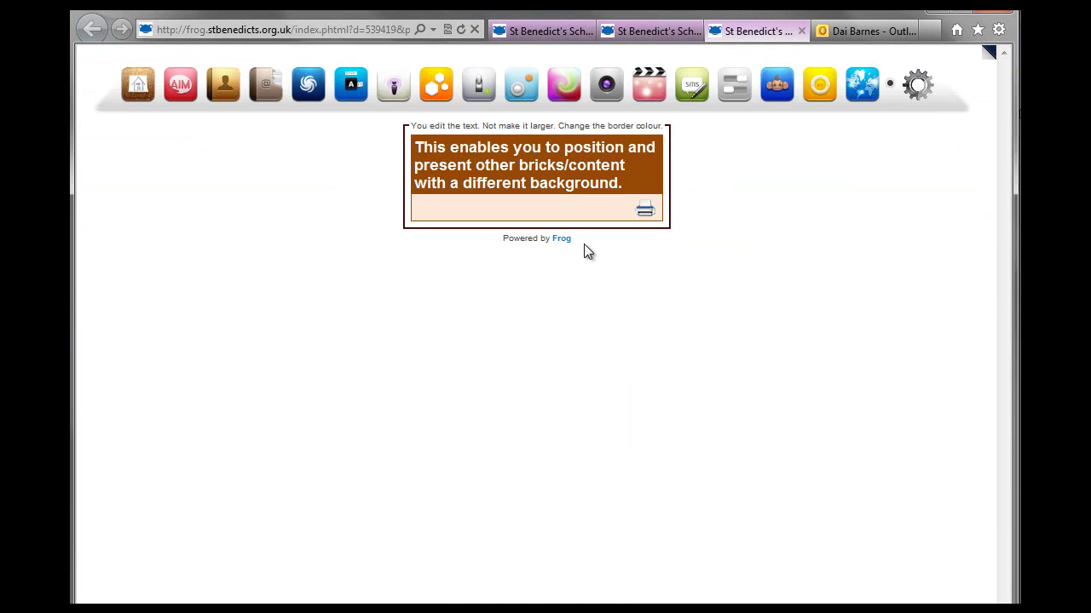
click(933, 80)
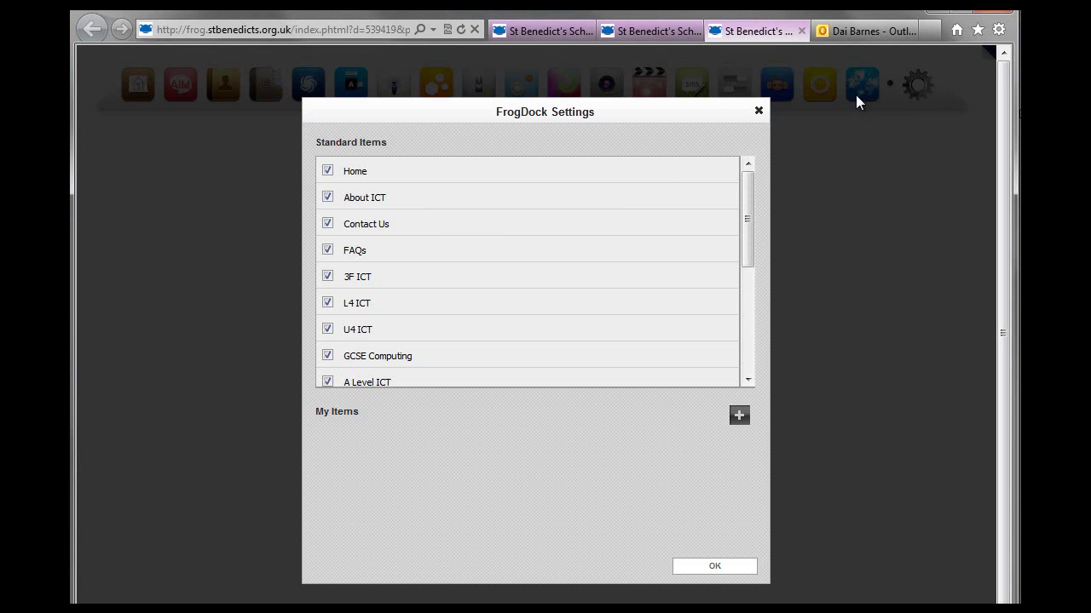
scroll(412, 224, down, 3)
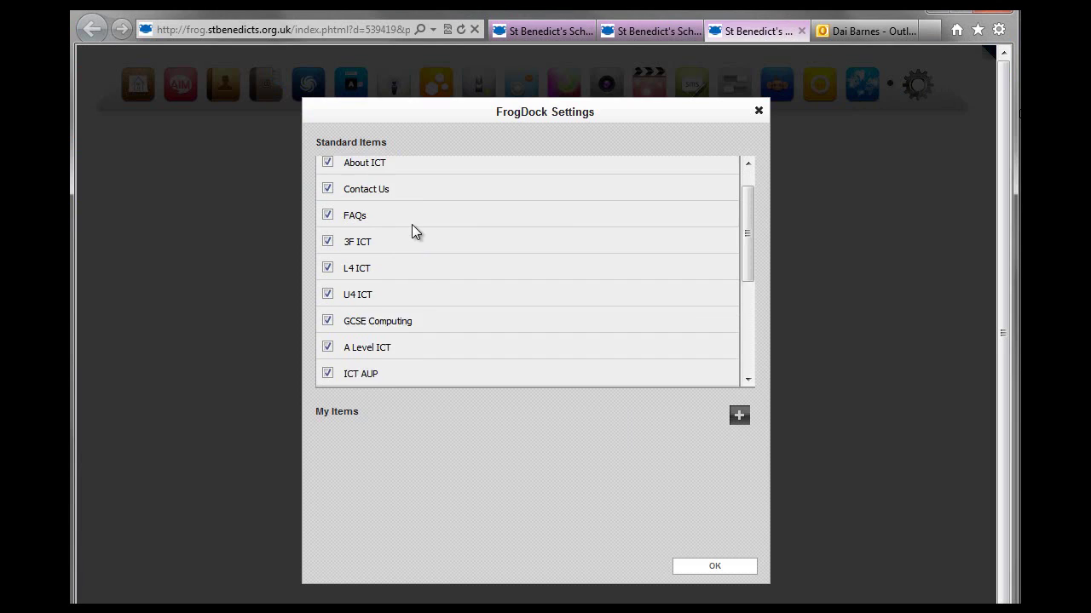
scroll(412, 234, up, 3)
click(328, 171)
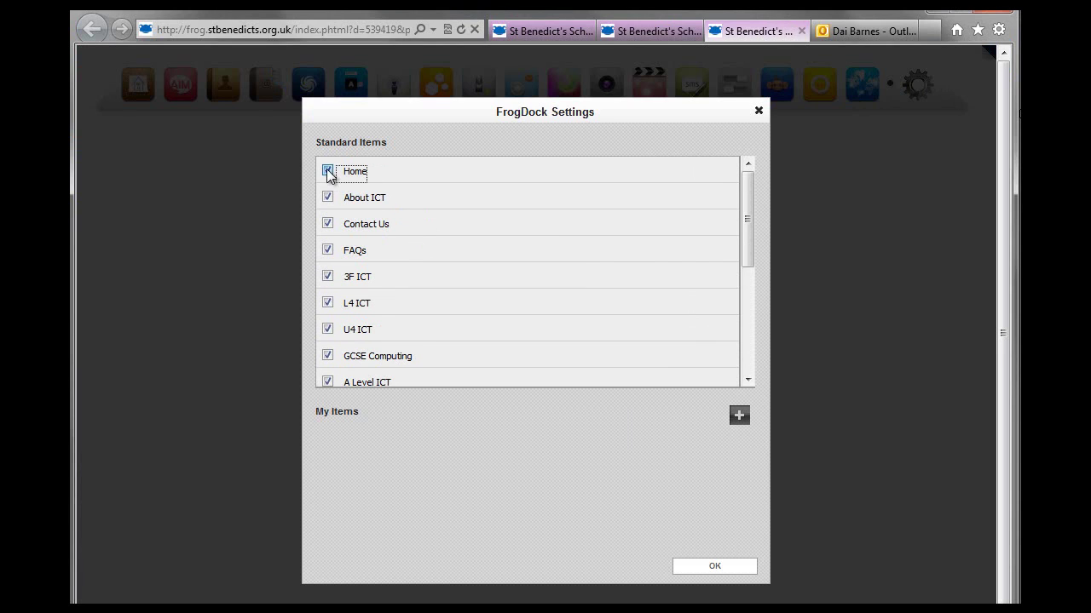
click(328, 197)
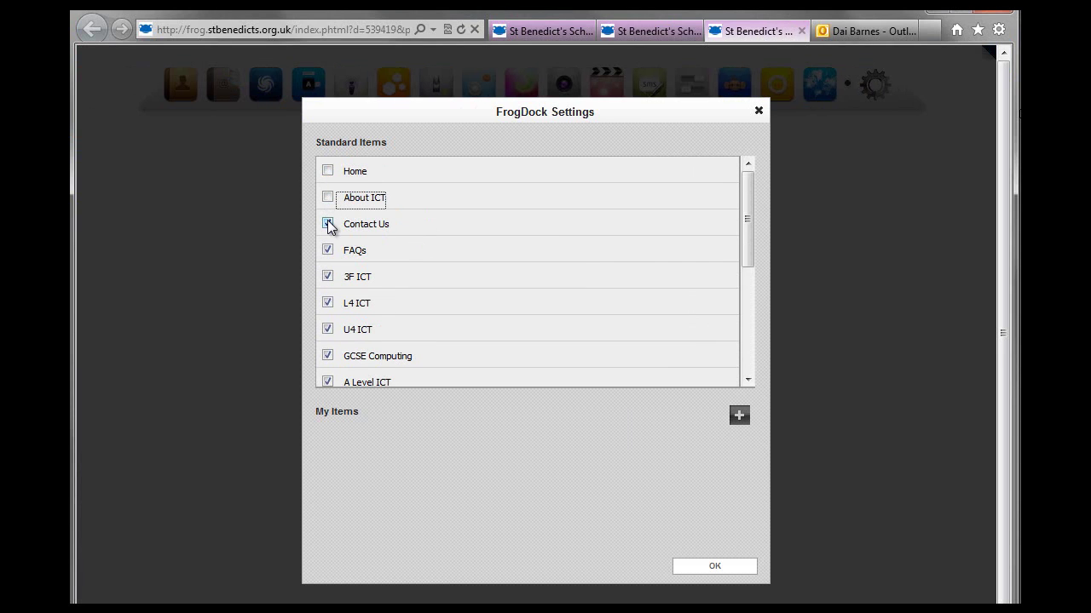
click(328, 223)
click(328, 249)
scroll(436, 283, down, 1)
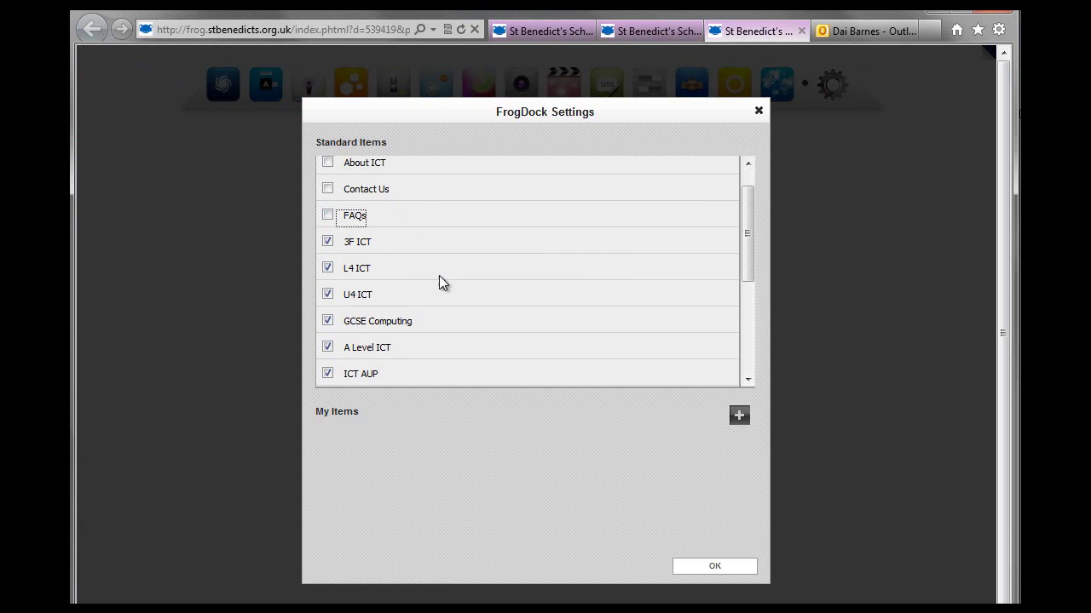
click(328, 268)
click(328, 295)
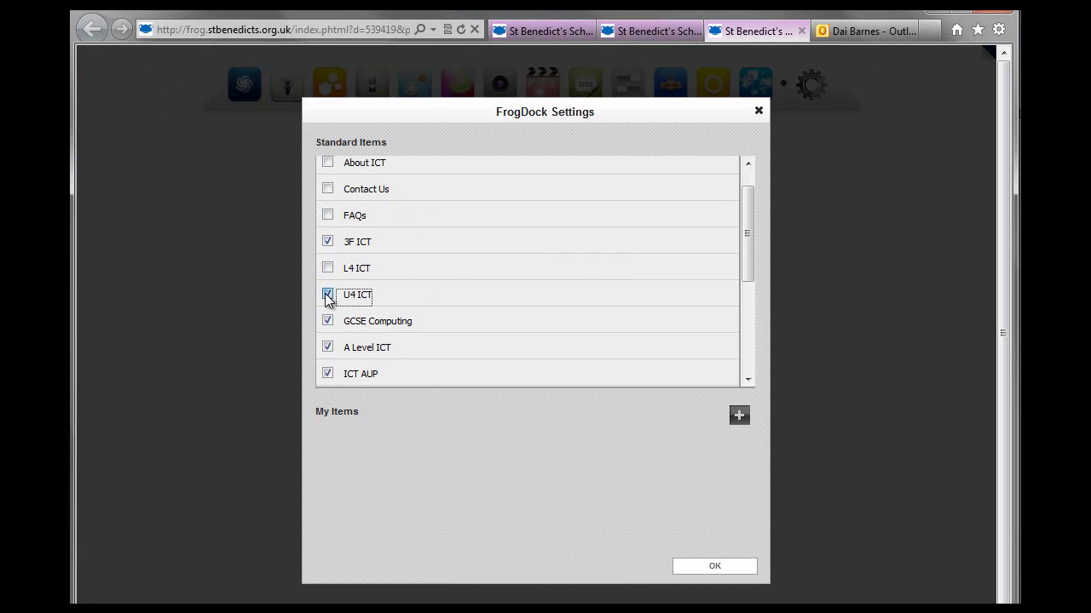
click(328, 321)
click(328, 346)
Step: Untick Software, Tools Directory, Presentation and Animation, then apply the trimmed item list
scroll(530, 298, down, 2)
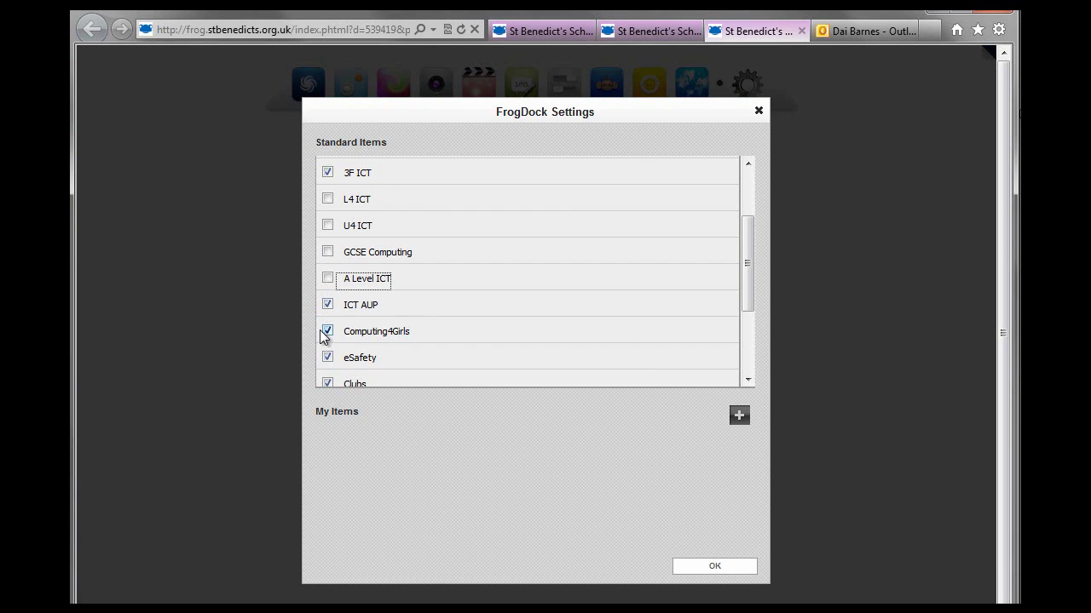
scroll(448, 307, down, 1)
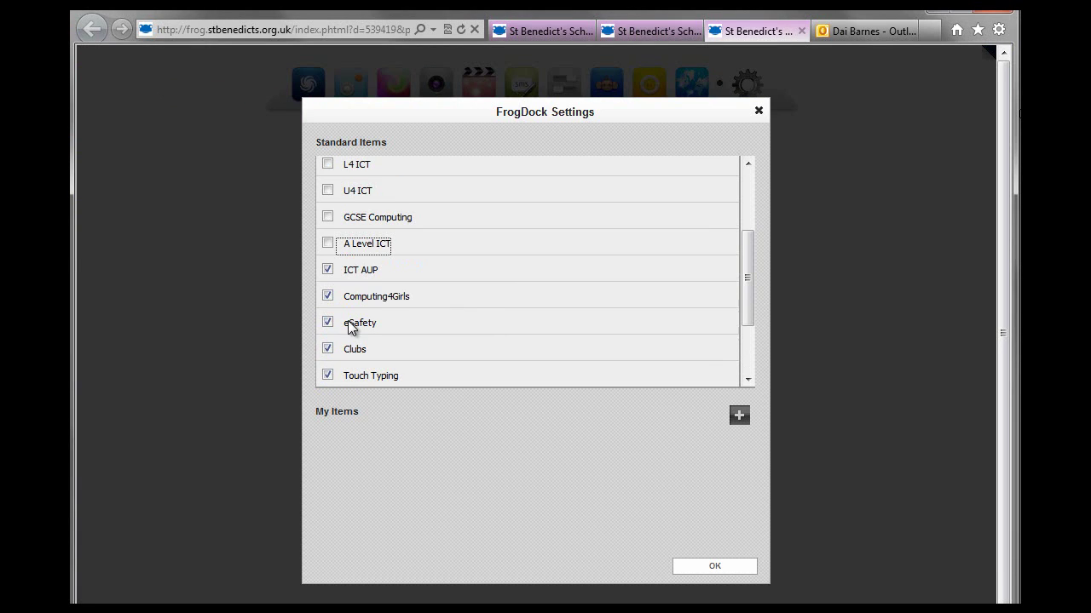
scroll(395, 357, down, 1)
click(329, 366)
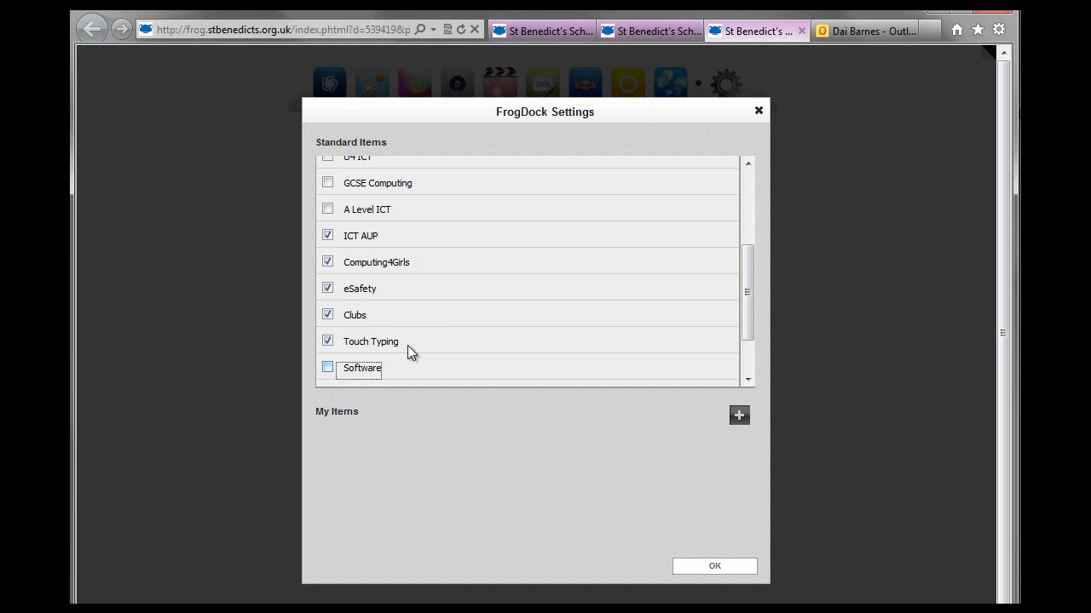
scroll(426, 341, down, 1)
click(327, 359)
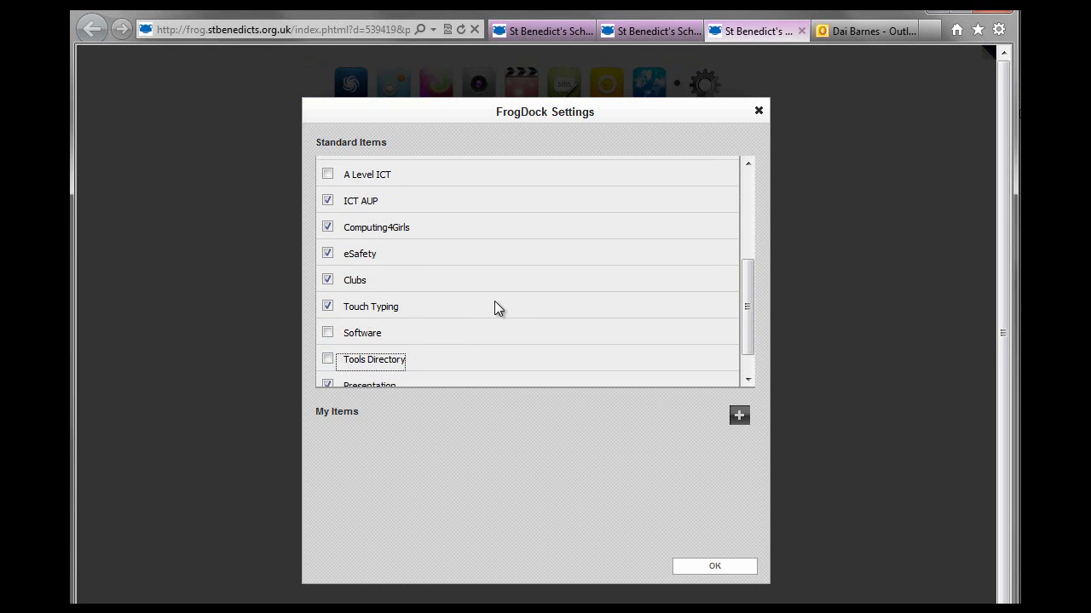
scroll(411, 331, down, 2)
click(328, 331)
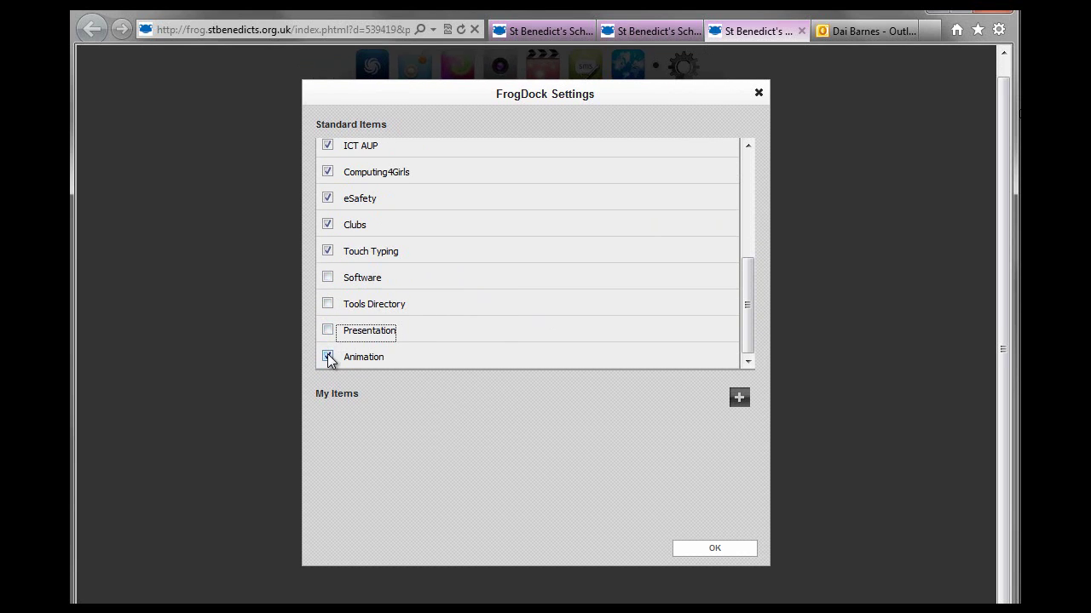
click(328, 357)
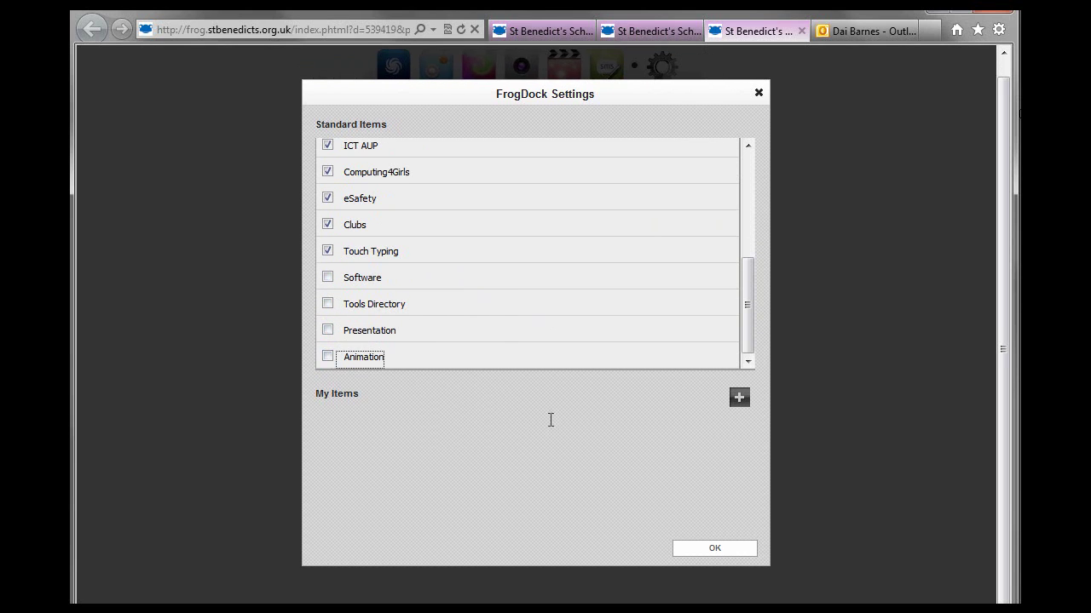
click(715, 548)
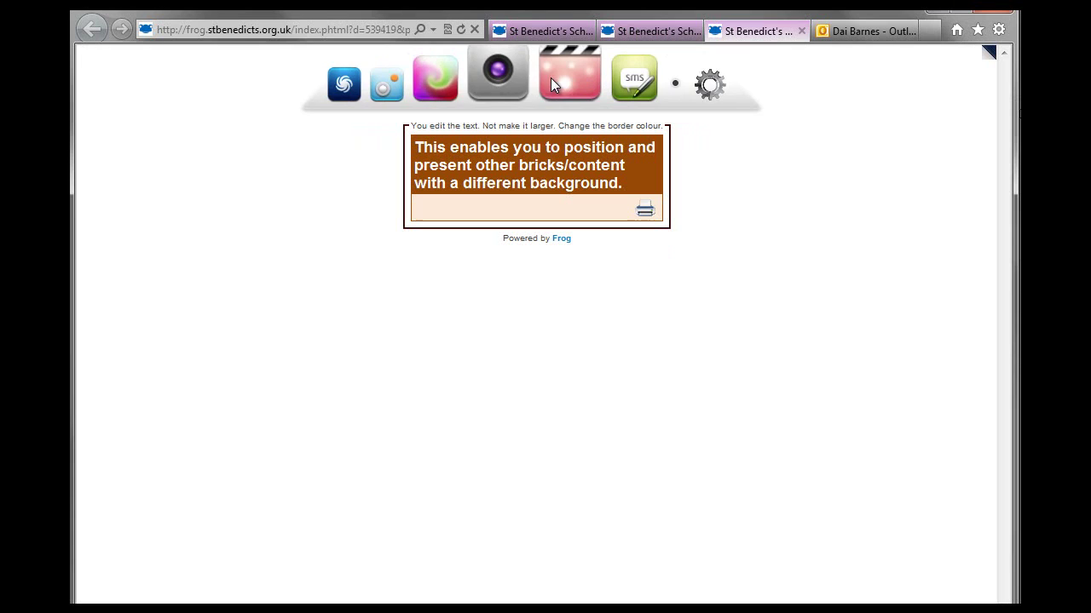
click(699, 85)
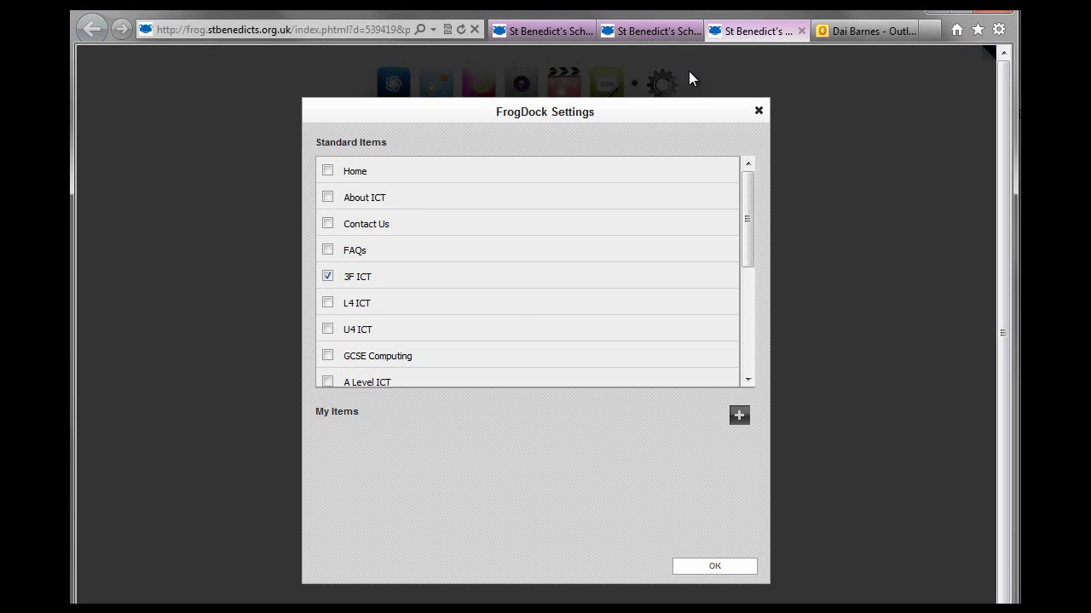
click(739, 416)
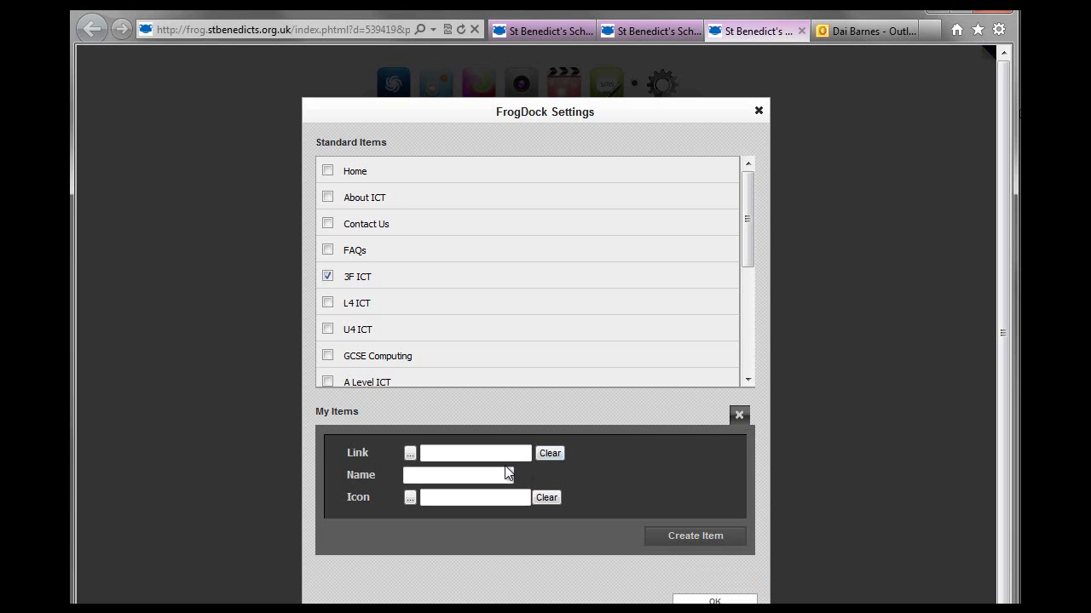
click(409, 454)
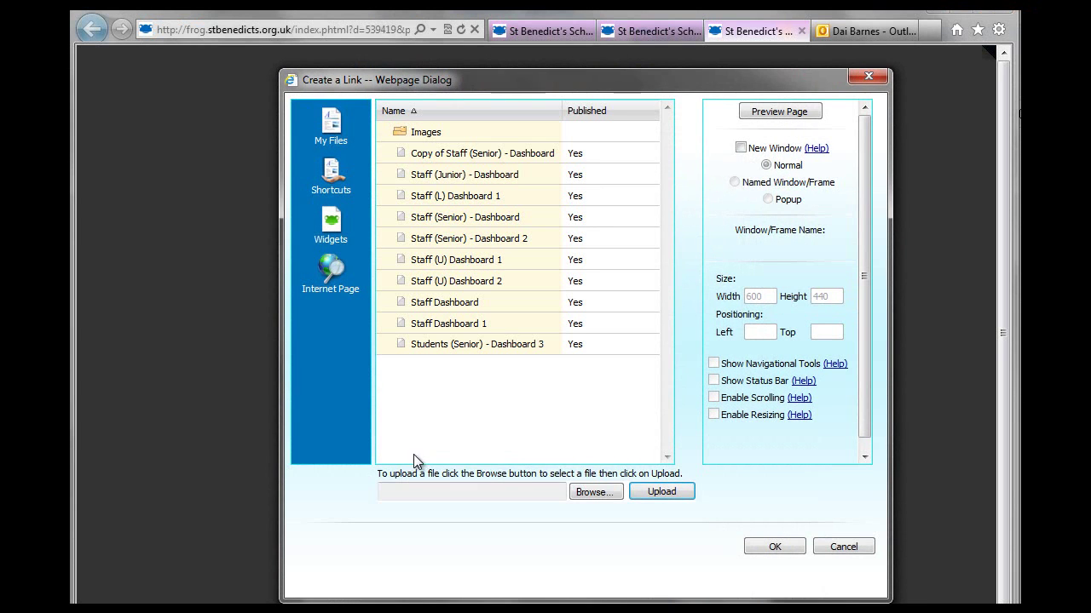
click(329, 278)
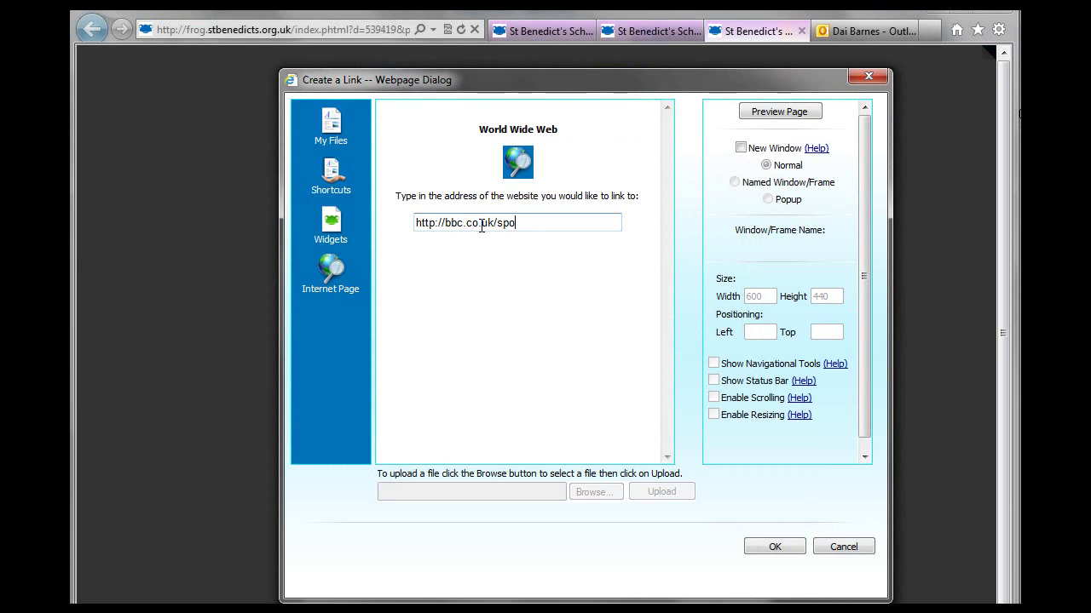
click(741, 149)
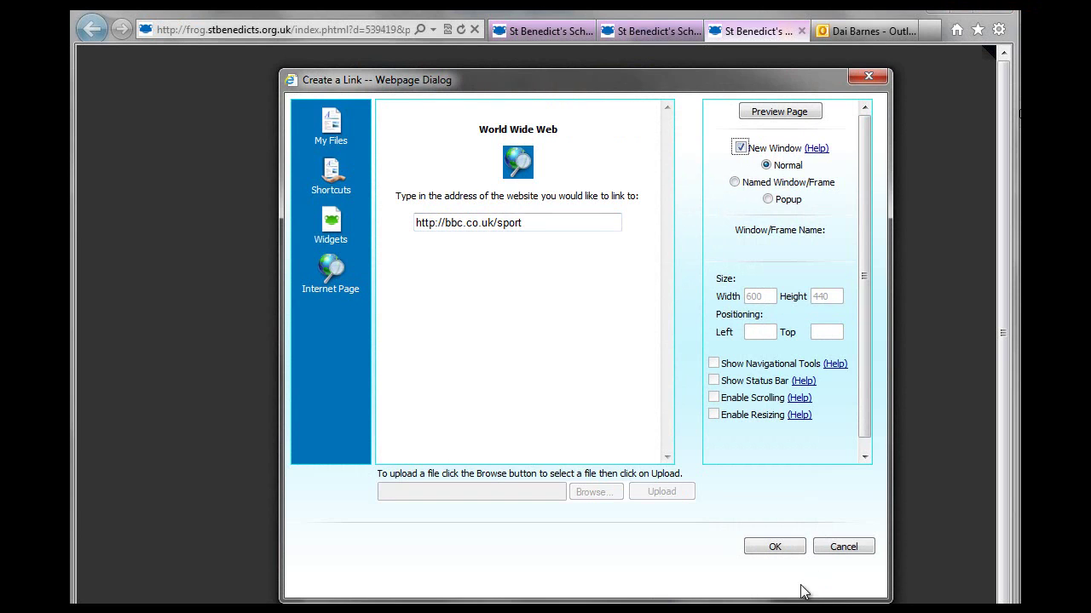
click(788, 546)
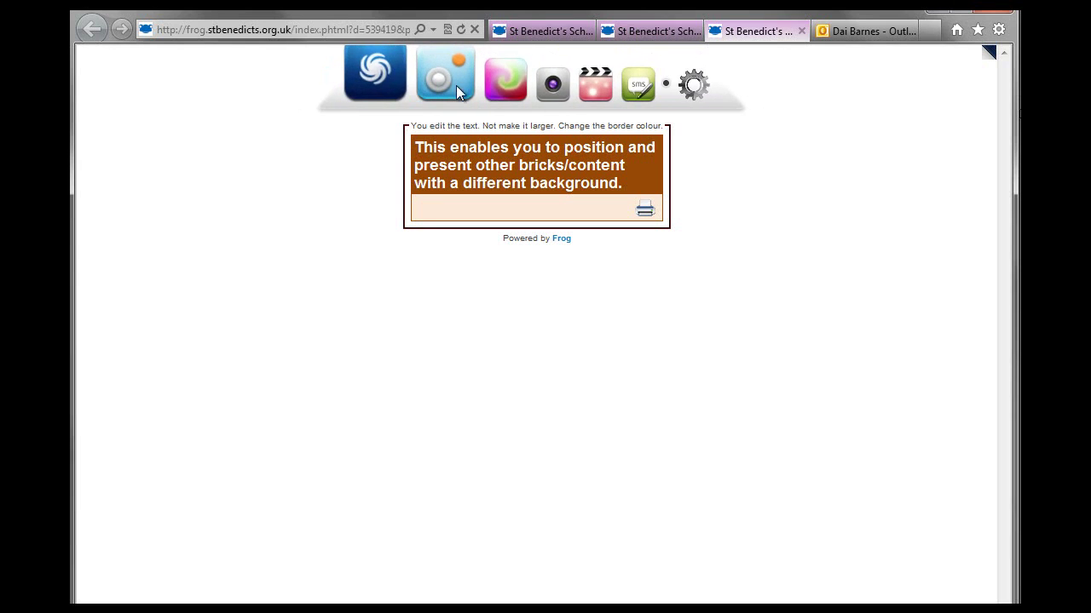
Step: Name the custom item 'BBC', create it, and save the dock settings
click(687, 89)
click(421, 461)
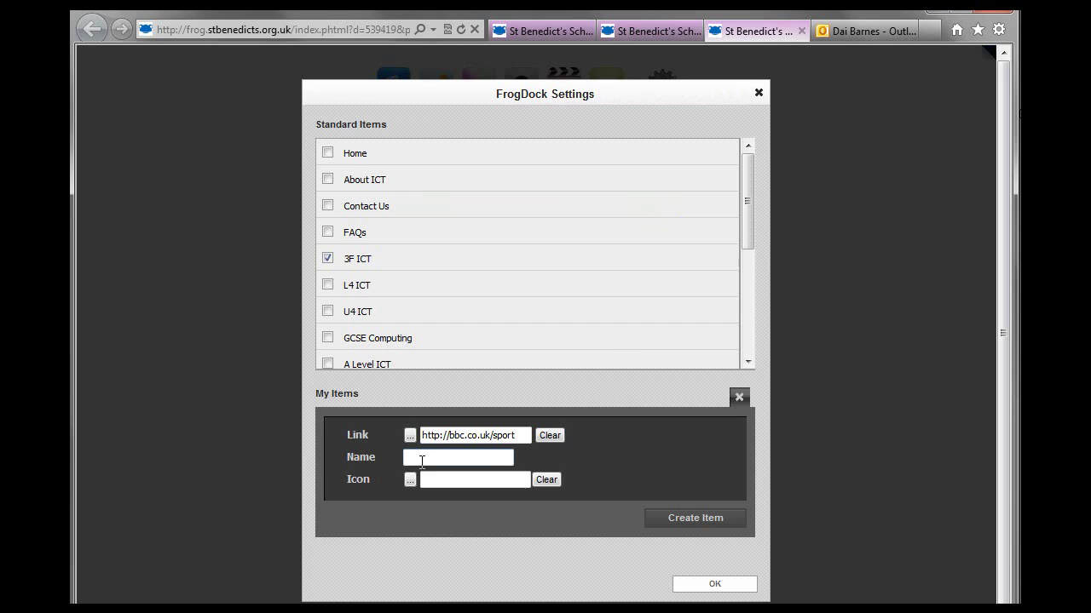
text(BBC)
click(704, 519)
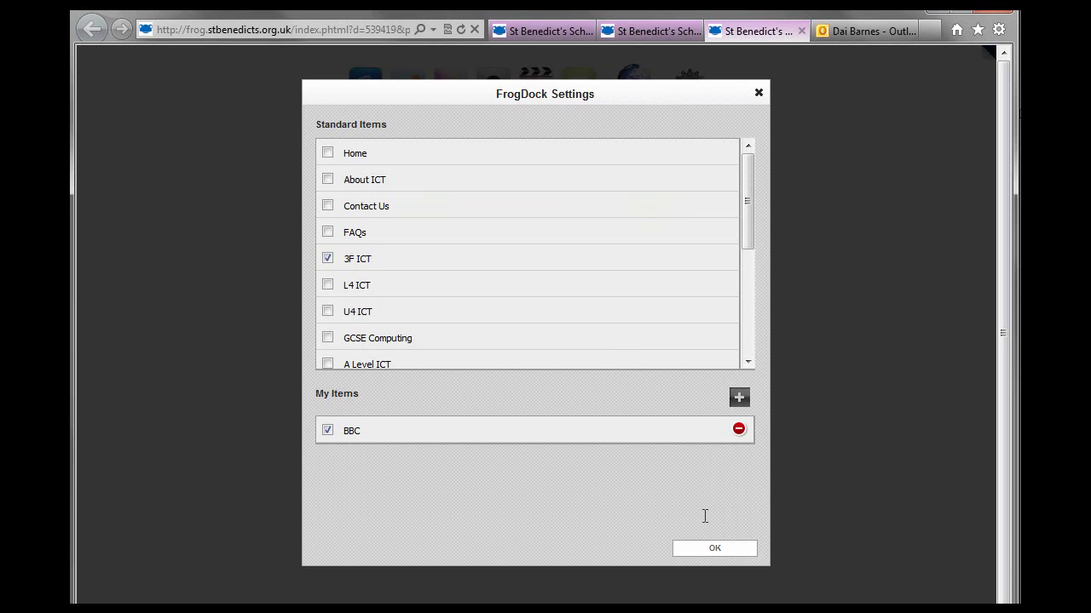
click(720, 551)
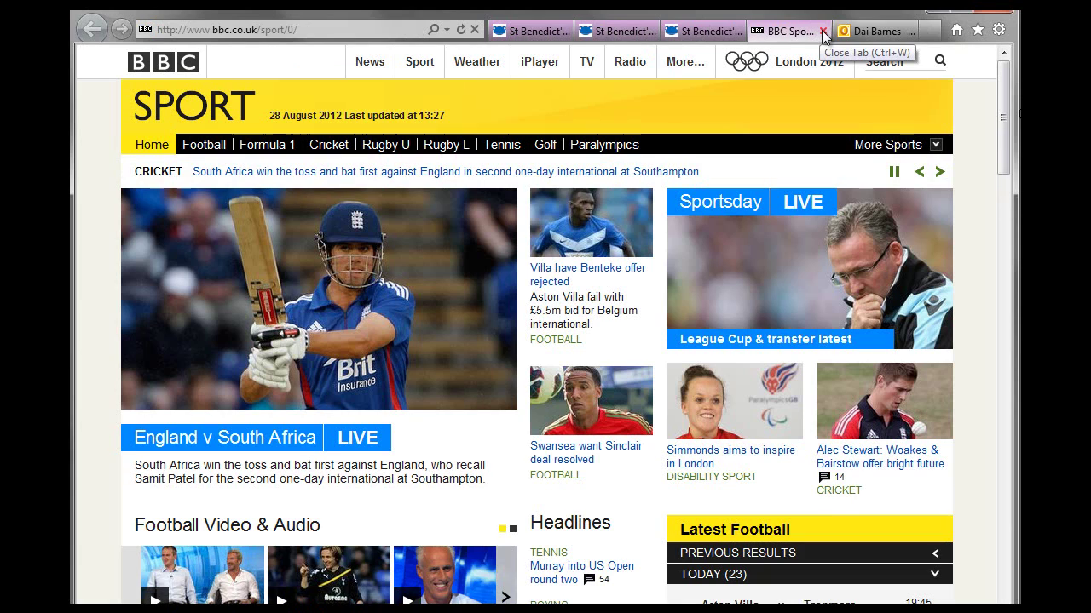
Step: Close the BBC Sport tab to return to the Frog page preview
click(823, 32)
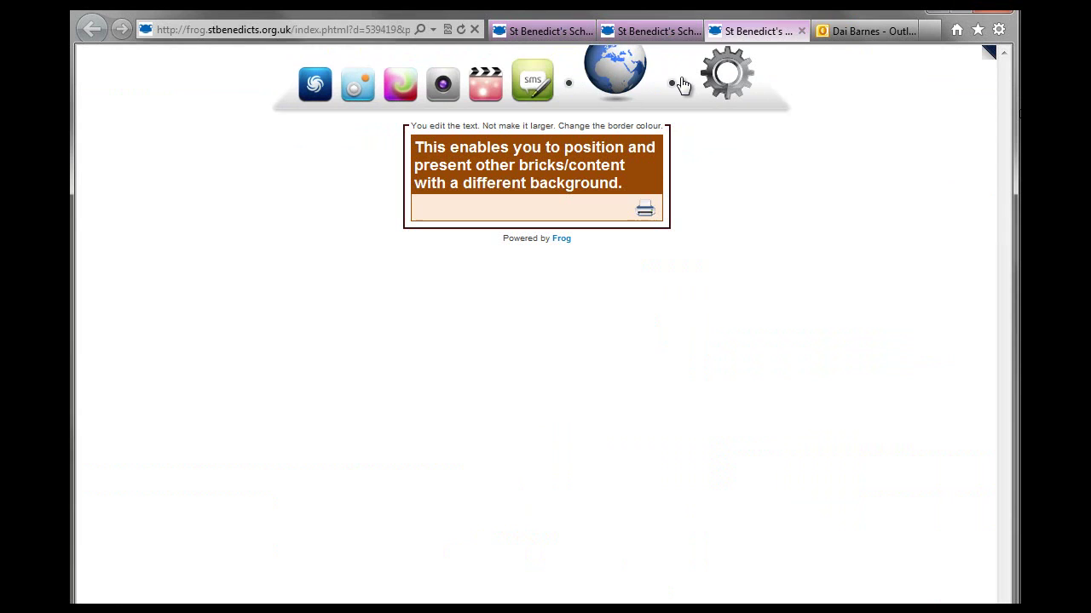
Step: Publish the page, view the published Demo Page for different bricks, then close it
click(801, 31)
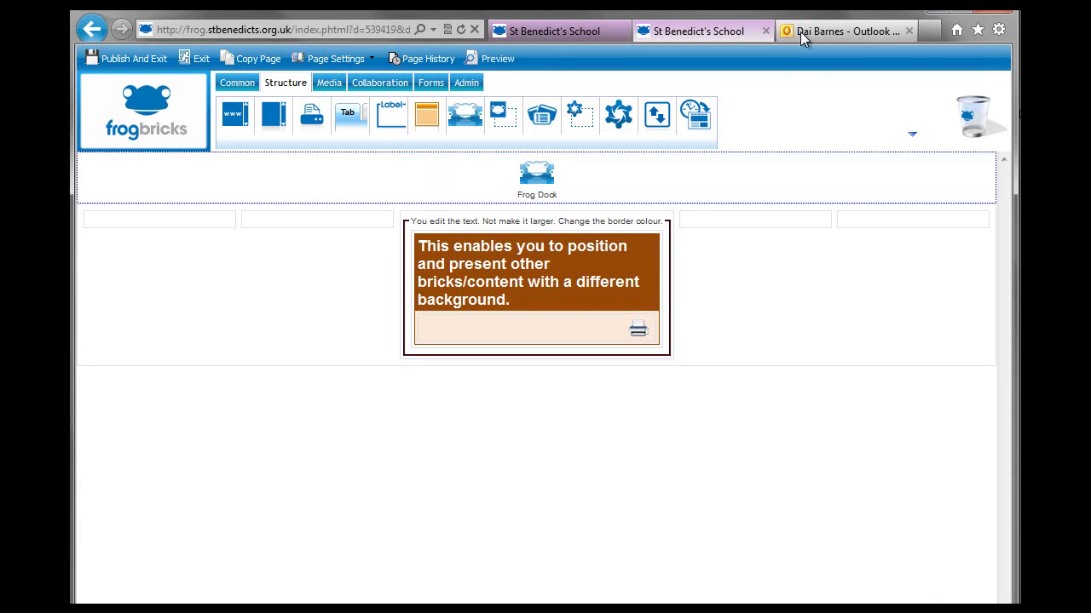
click(137, 58)
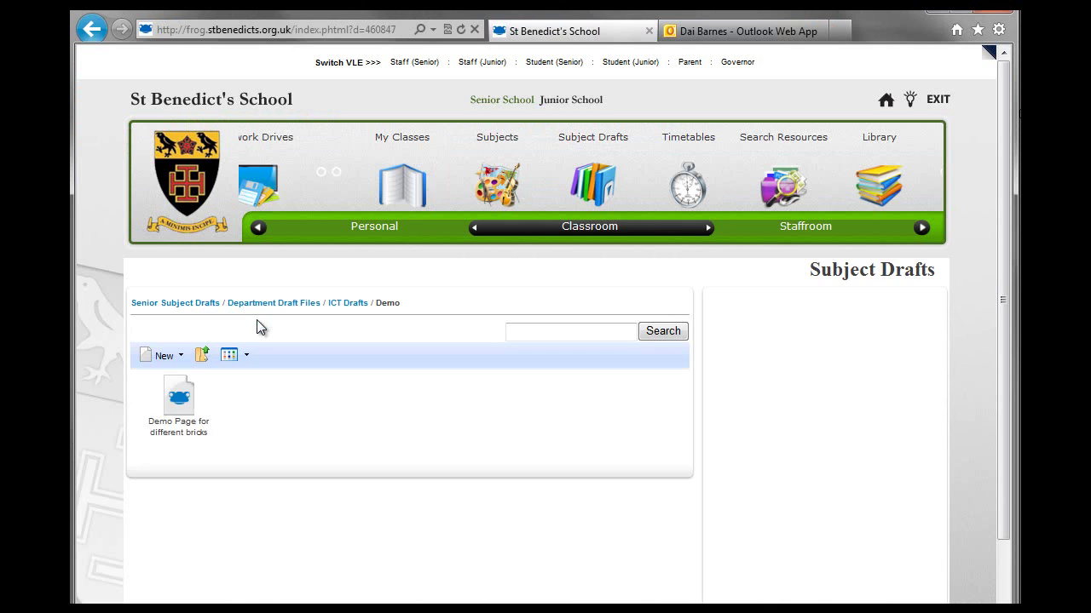
double_click(175, 406)
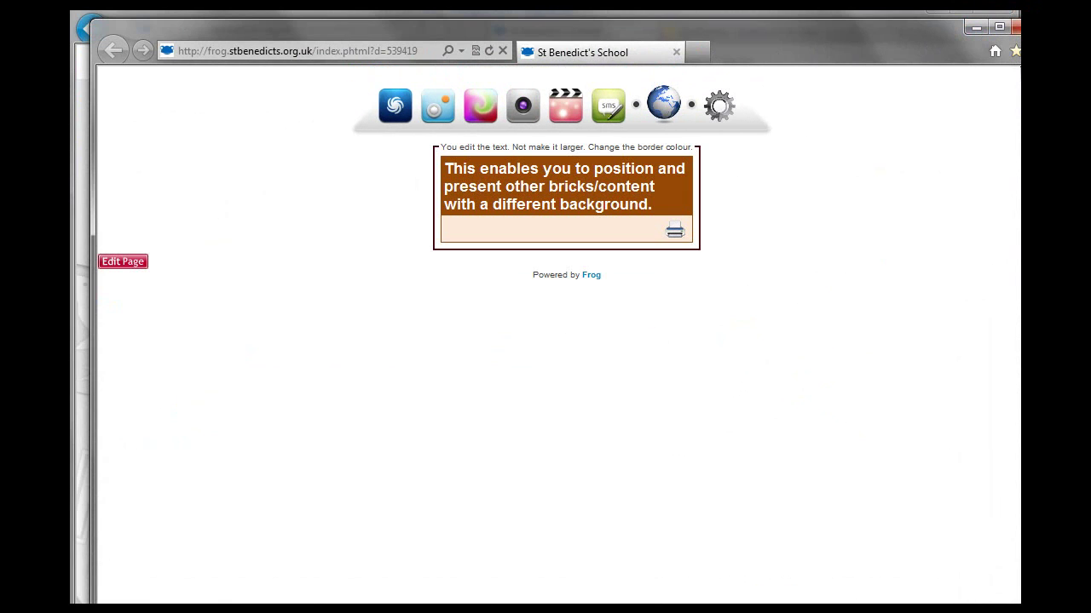
click(1015, 26)
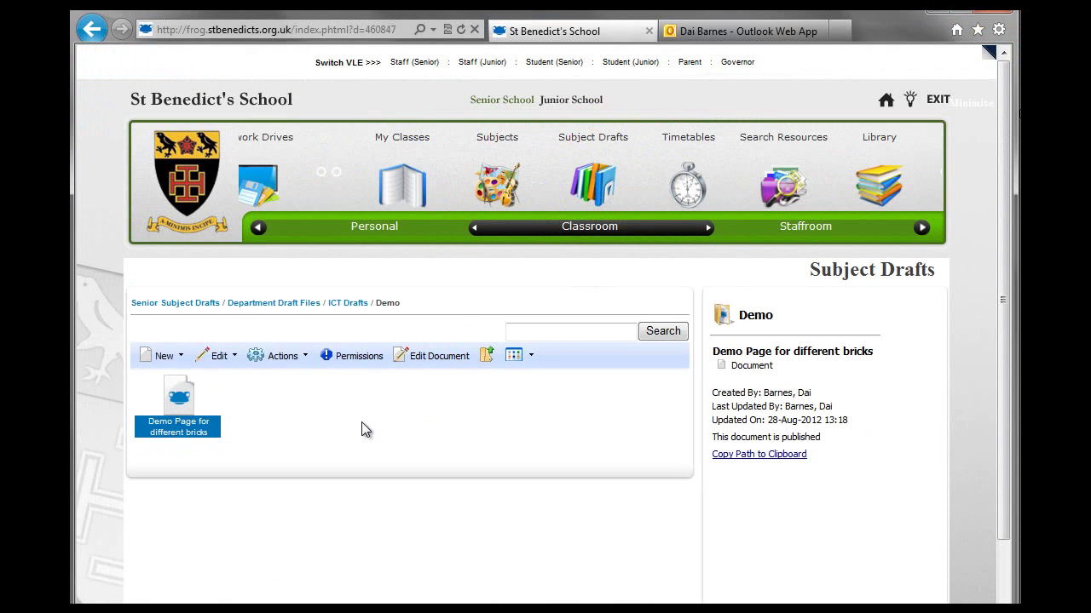